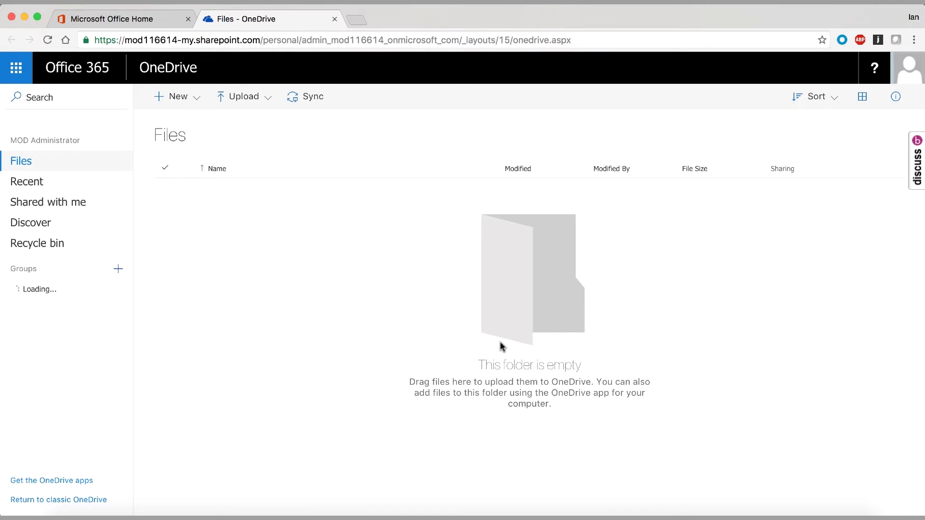
# - Preview the Press Release Messaging document from Recent files, then return to Office 365 home
pyautogui.click(69, 187)
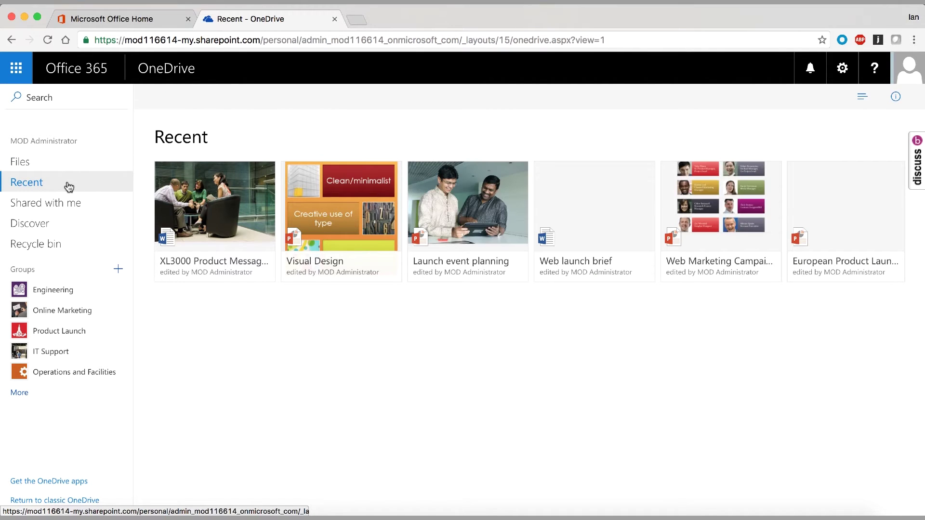
pyautogui.click(193, 213)
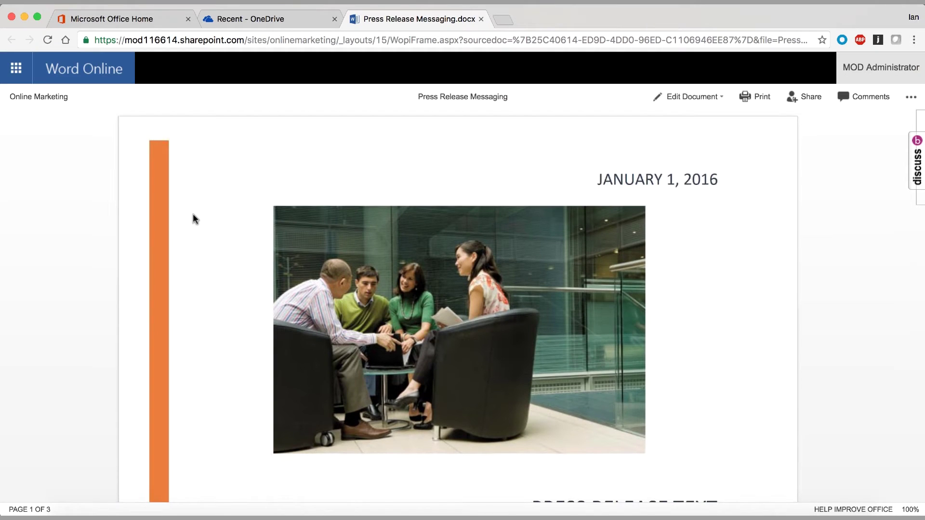
pyautogui.click(248, 19)
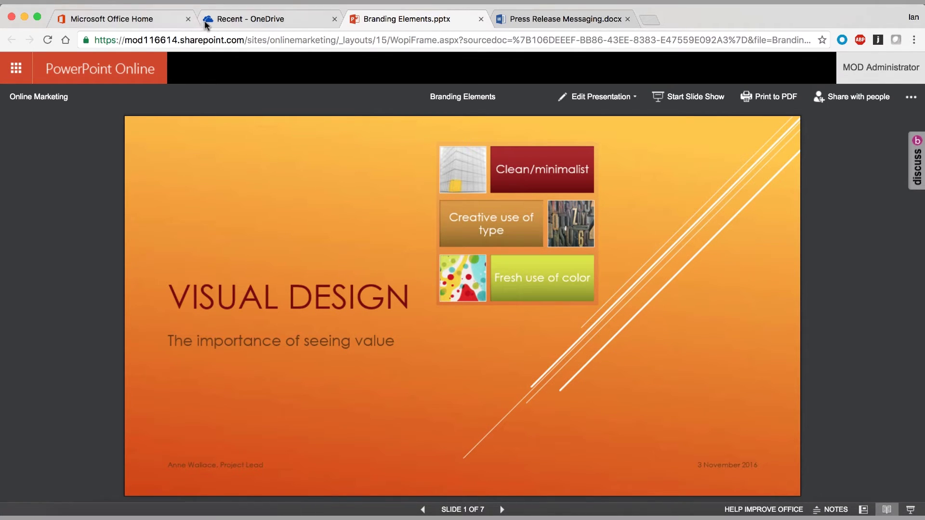
pyautogui.click(15, 82)
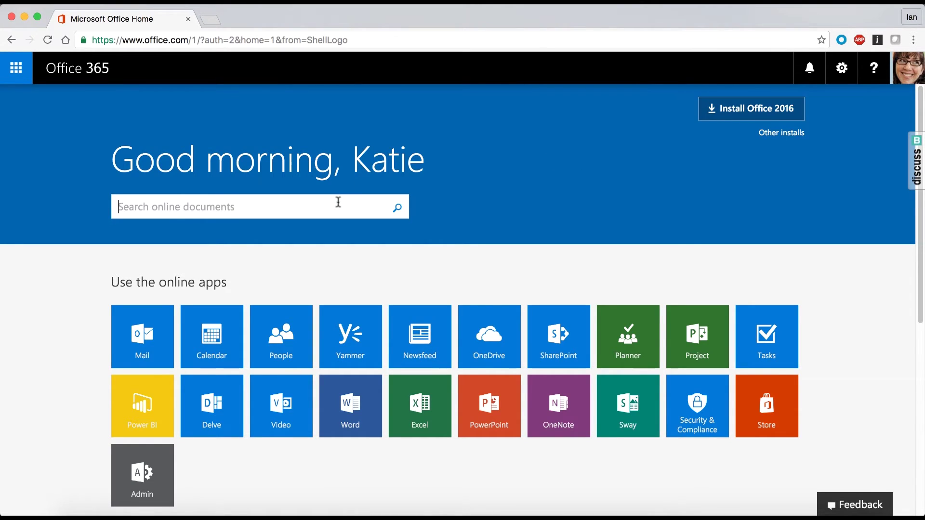
# - Search online documents for 'upgrade', review all results, then go to SharePoint
pyautogui.write('upgrade')
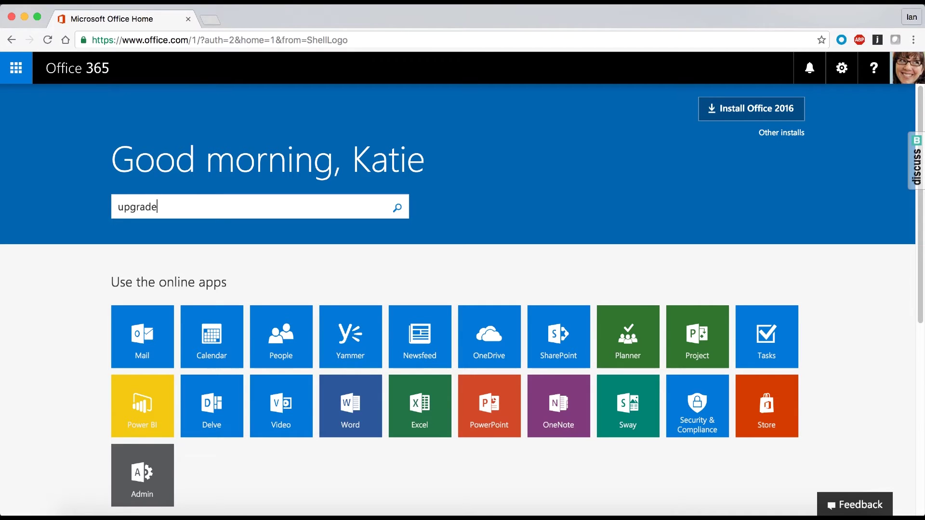
pyautogui.click(268, 249)
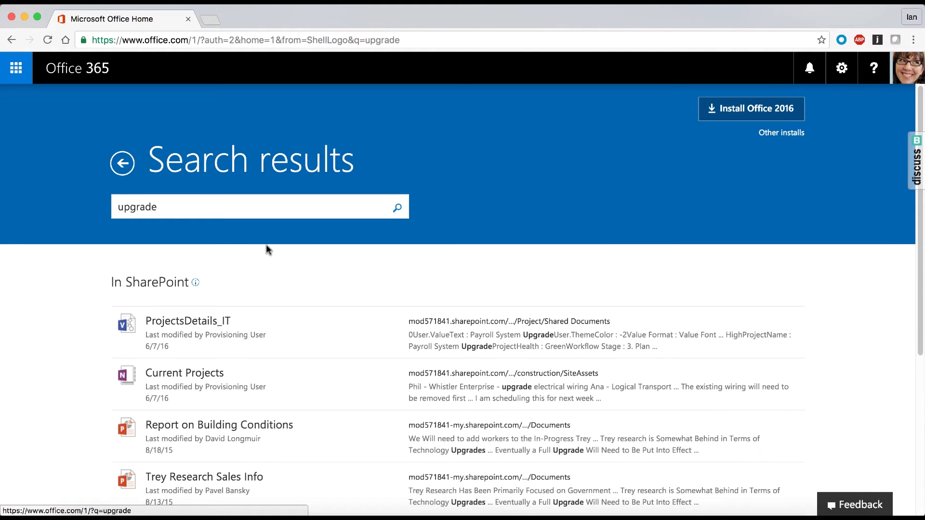
pyautogui.scroll(-3, 266, 250)
pyautogui.scroll(-3, 266, 245)
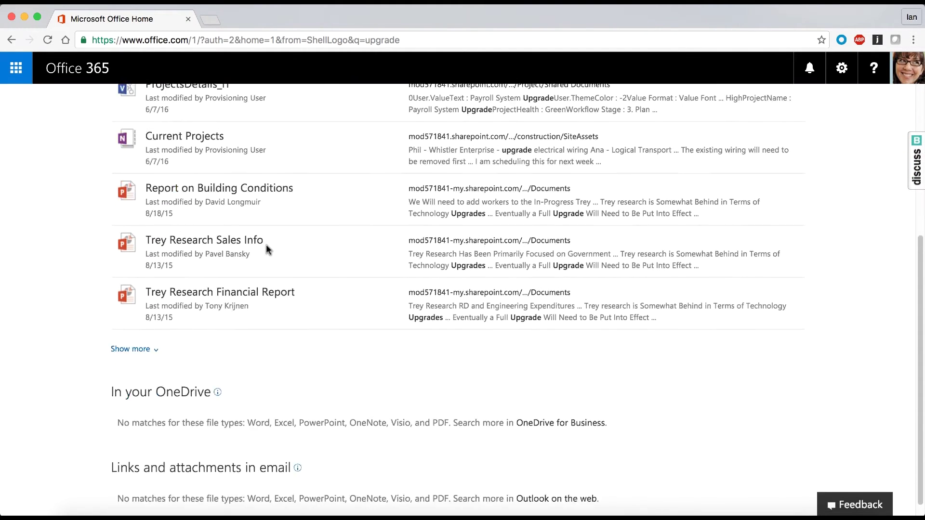
pyautogui.scroll(5, 266, 245)
pyautogui.scroll(2, 266, 247)
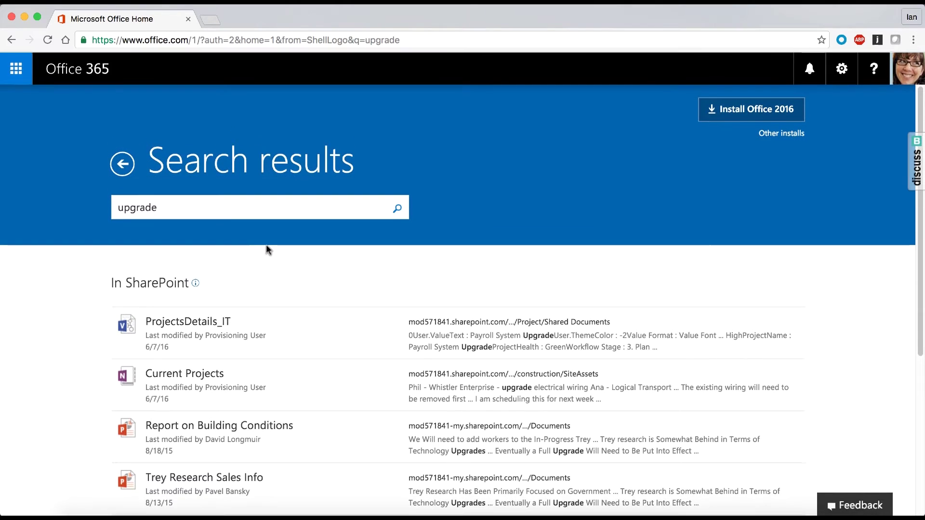
pyautogui.click(16, 68)
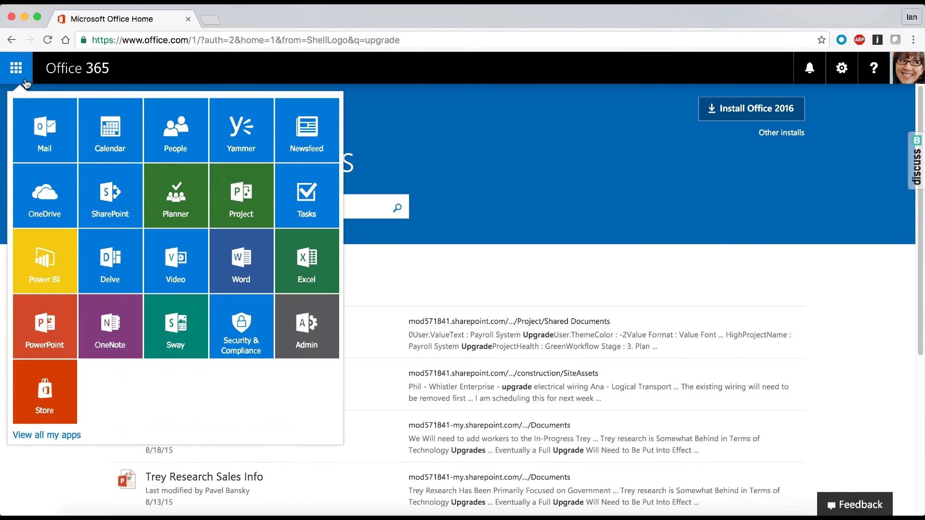
pyautogui.click(128, 195)
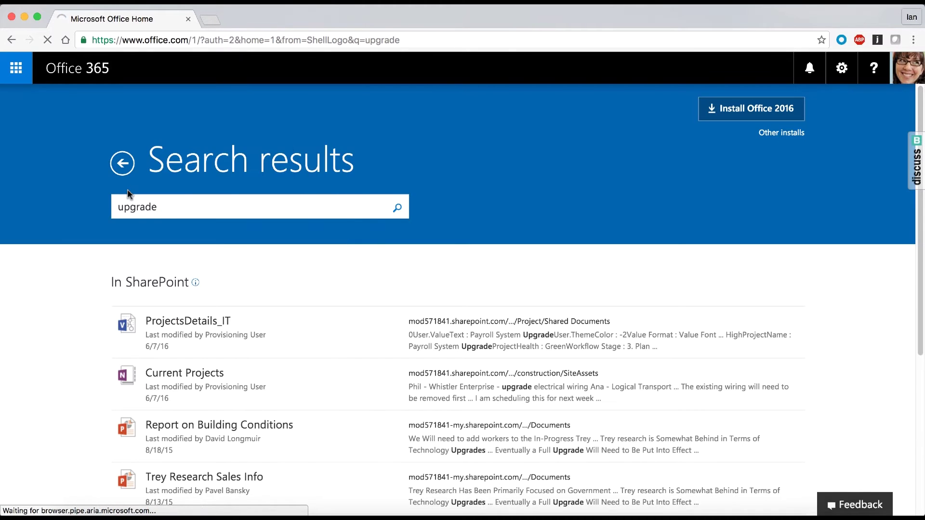
# - Search SharePoint for 'upgrade' and preview then close Current Projects and CostBaselineReport
pyautogui.write('upg')
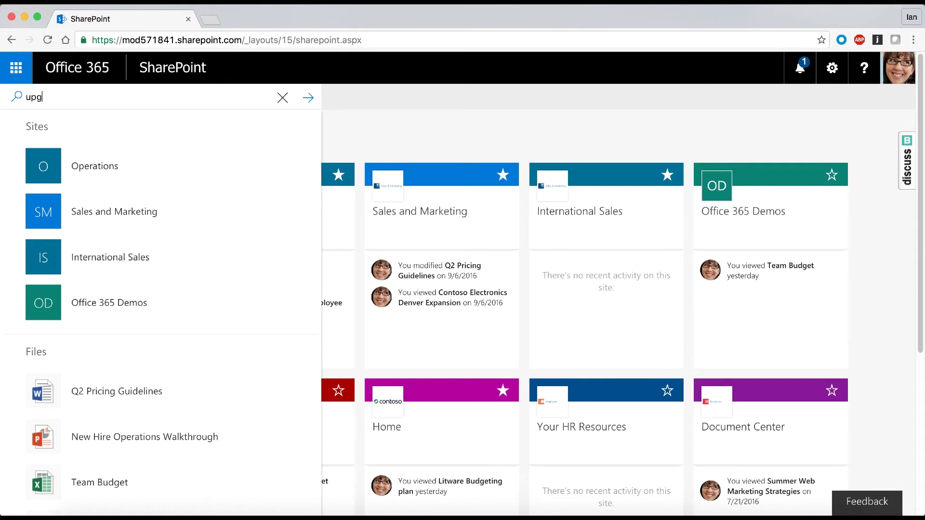
pyautogui.write('rade')
pyautogui.press('Return')
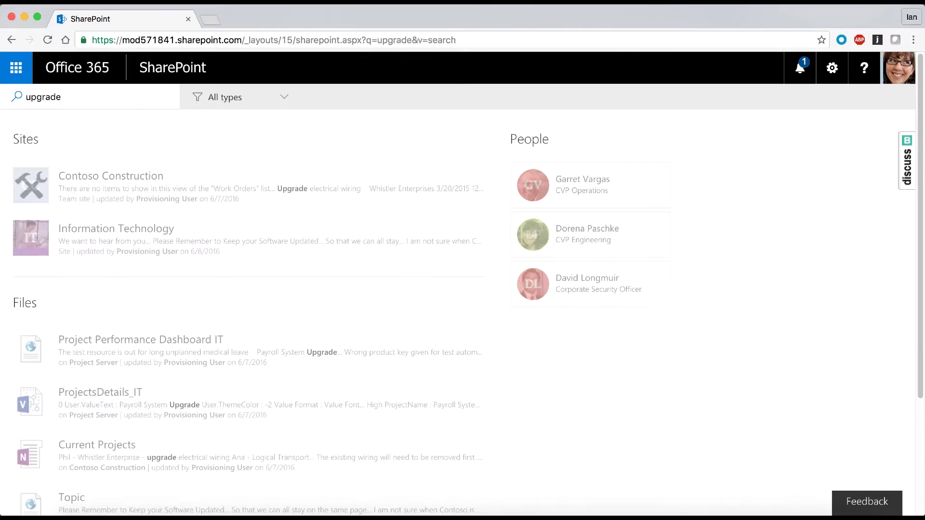
pyautogui.scroll(-4, 104, 267)
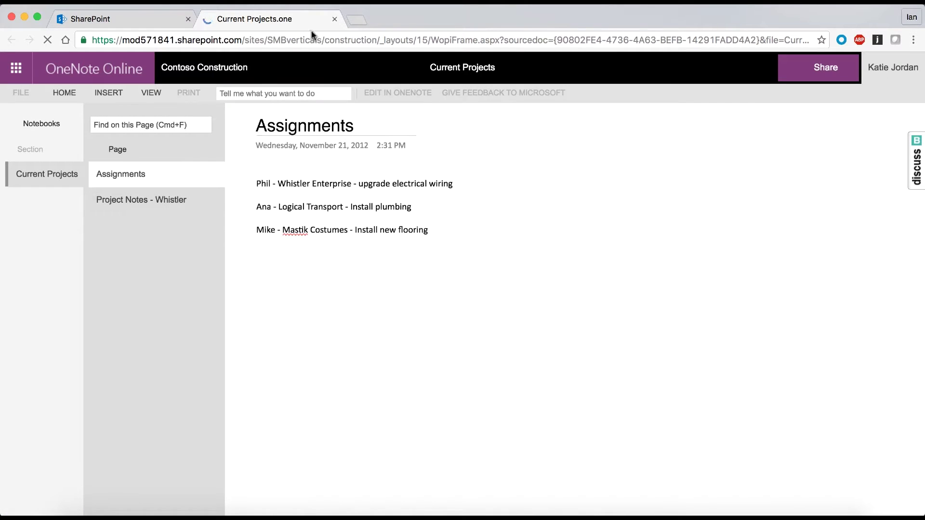
pyautogui.click(335, 20)
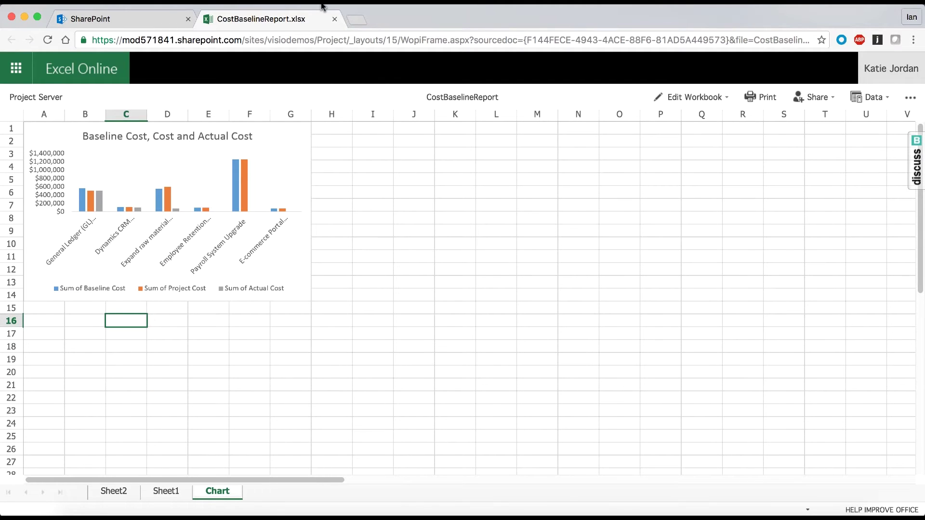
pyautogui.click(334, 19)
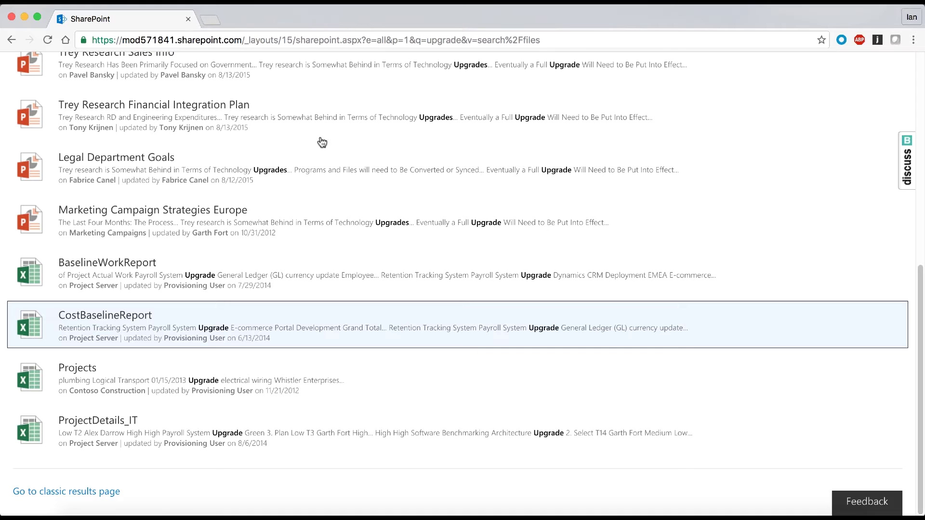
pyautogui.scroll(15, 323, 145)
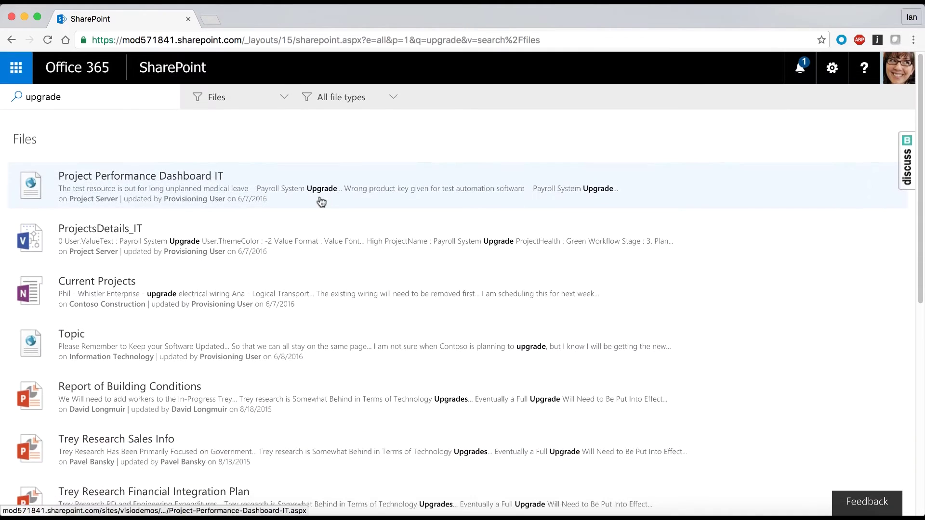
# - Open Delve and find the CVP Finance colleague's profile by name
pyautogui.click(20, 72)
pyautogui.click(119, 267)
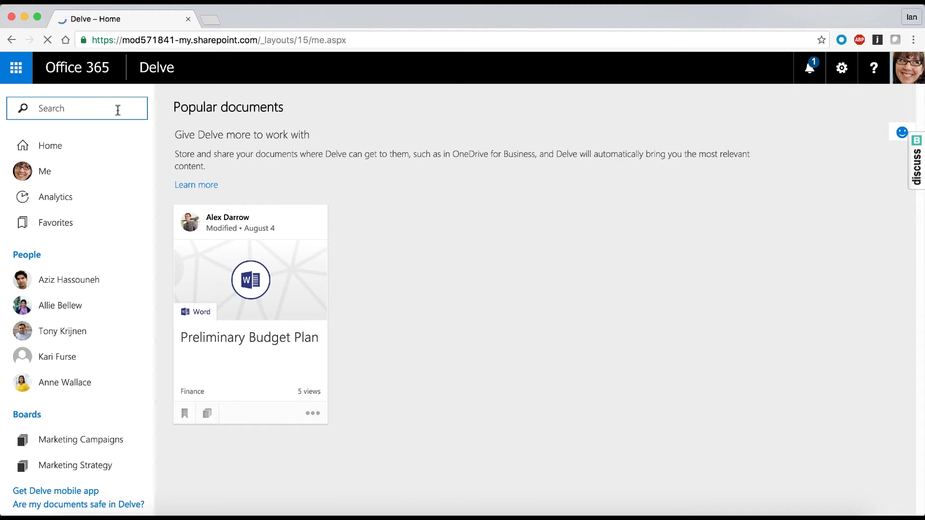
pyautogui.click(114, 108)
pyautogui.write('Tony')
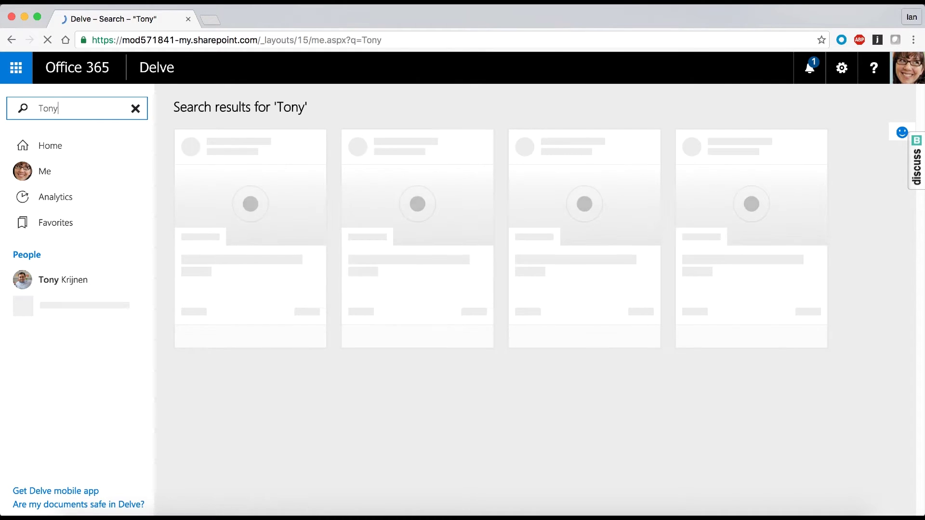
pyautogui.click(44, 275)
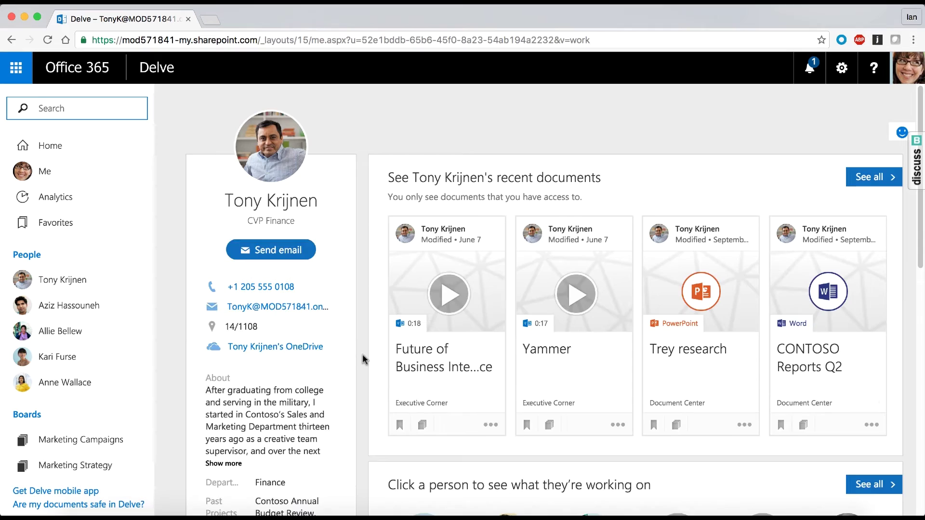
# - Preview and close CONTOSO Reports Q2, then scroll to the RD And Engineering Costs Q3 card
pyautogui.scroll(-2, 363, 354)
pyautogui.scroll(-1, 363, 355)
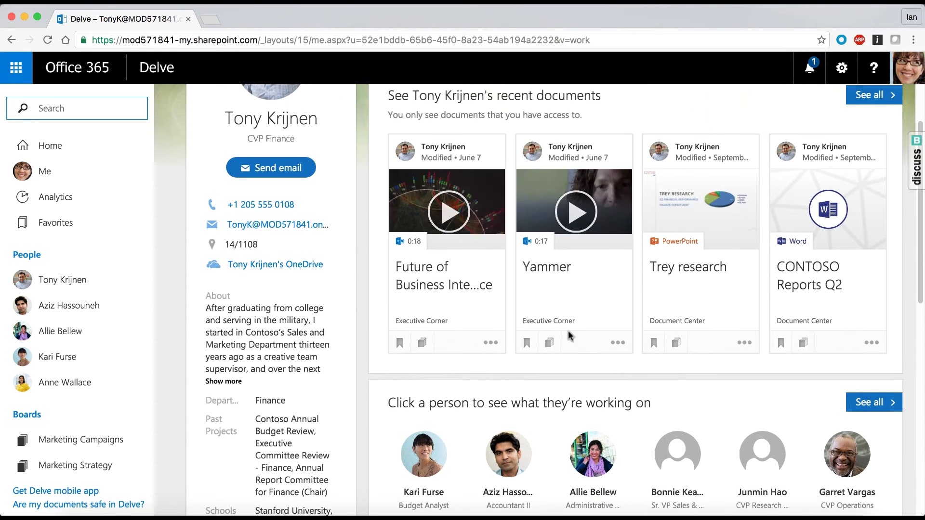
pyautogui.click(826, 197)
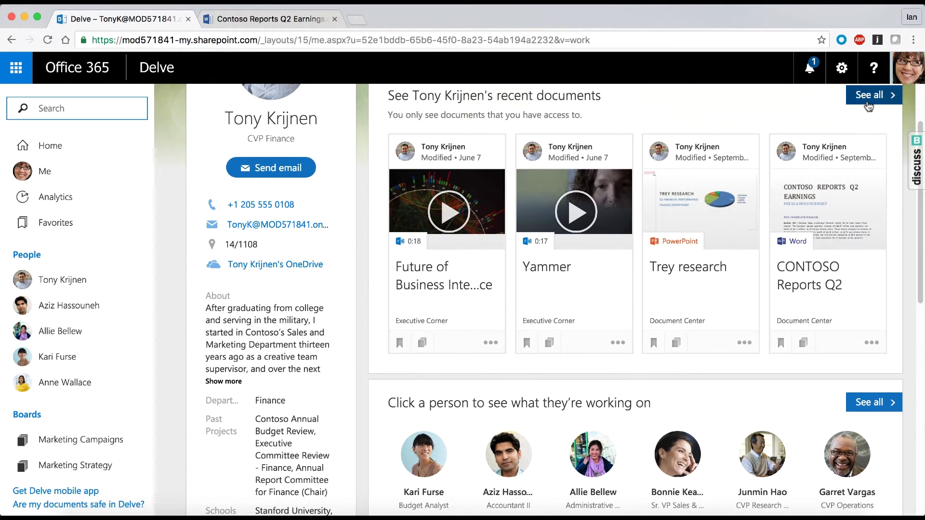
pyautogui.click(334, 19)
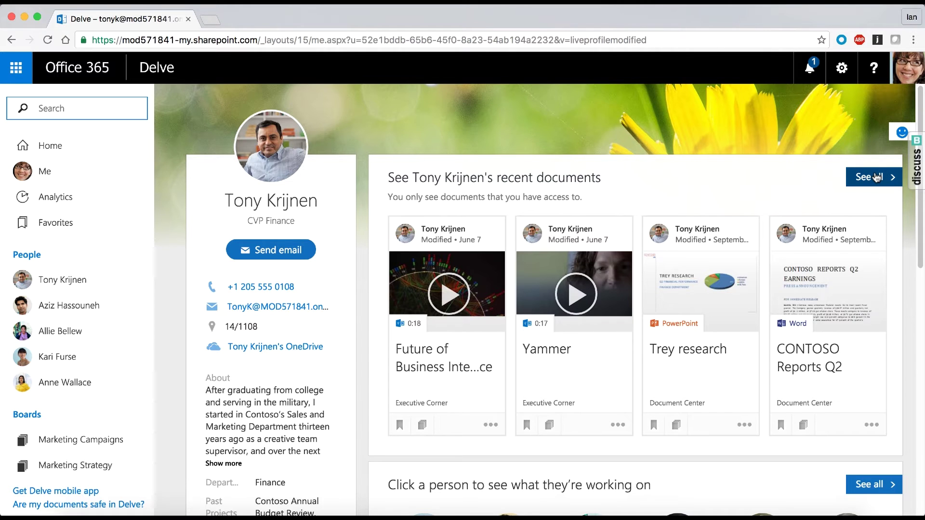
pyautogui.scroll(-2, 516, 196)
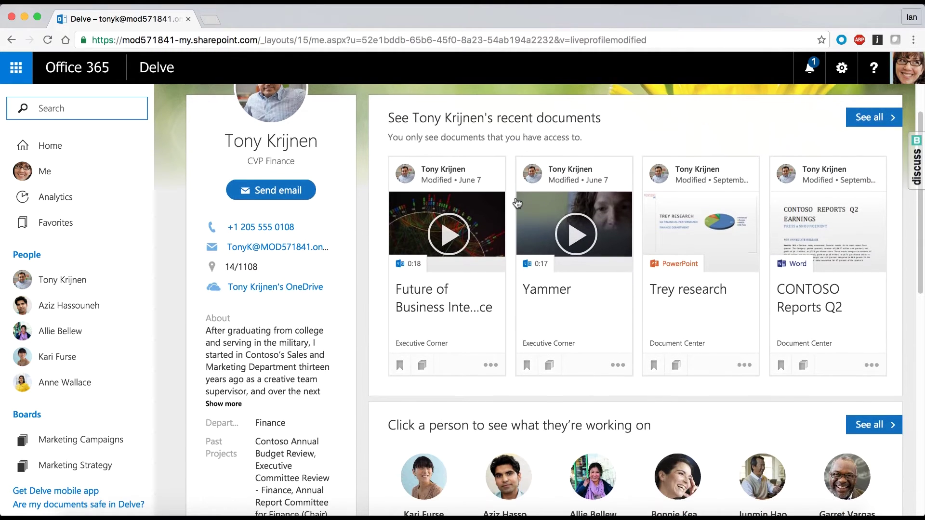
pyautogui.scroll(-5, 625, 344)
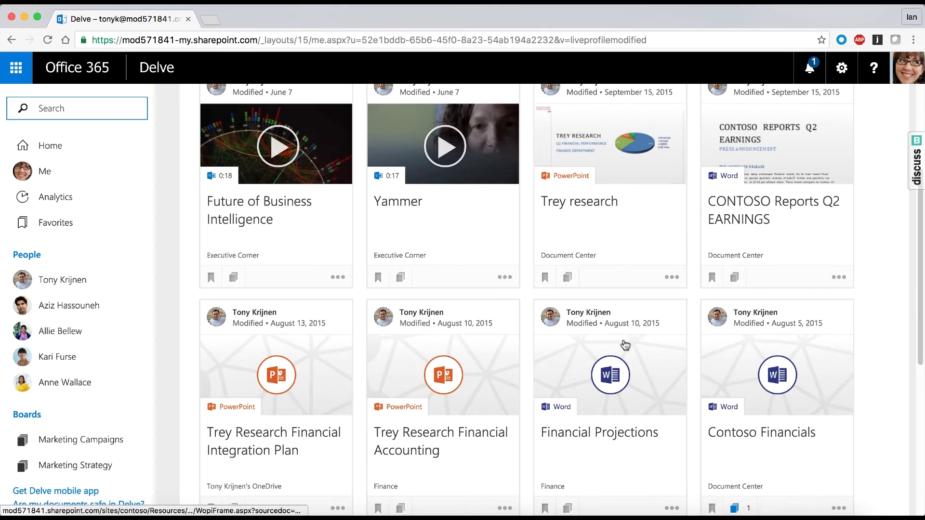
pyautogui.scroll(-3, 625, 345)
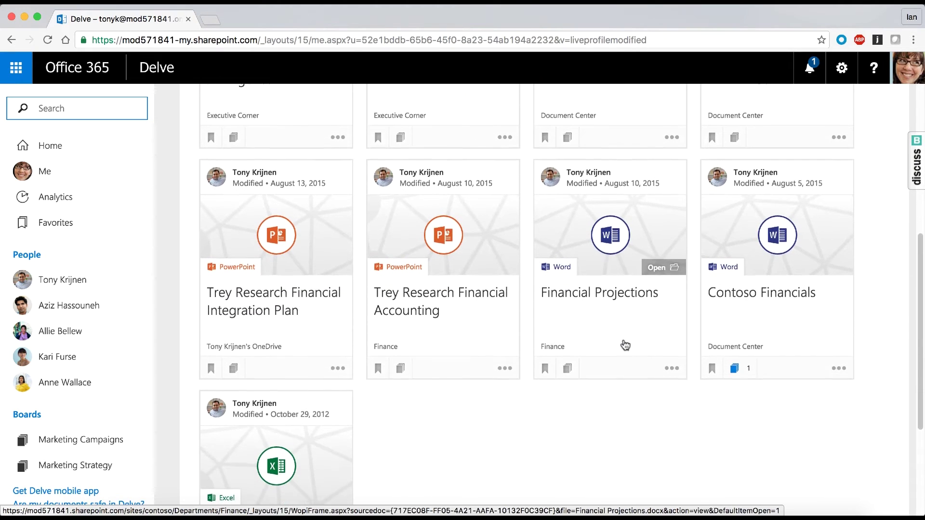
pyautogui.scroll(-1, 625, 345)
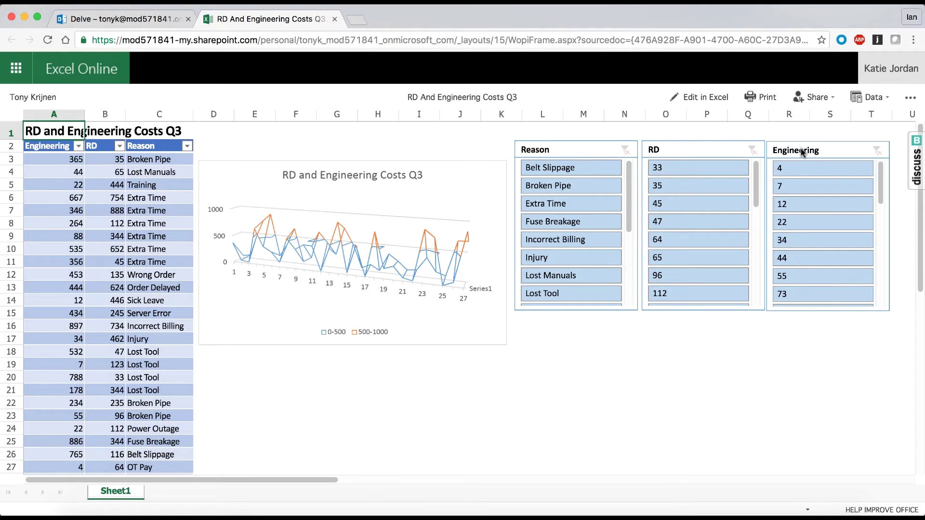
# - Check the workbook's Share with People options, dismiss them, and close the workbook tab
pyautogui.click(820, 98)
pyautogui.click(819, 119)
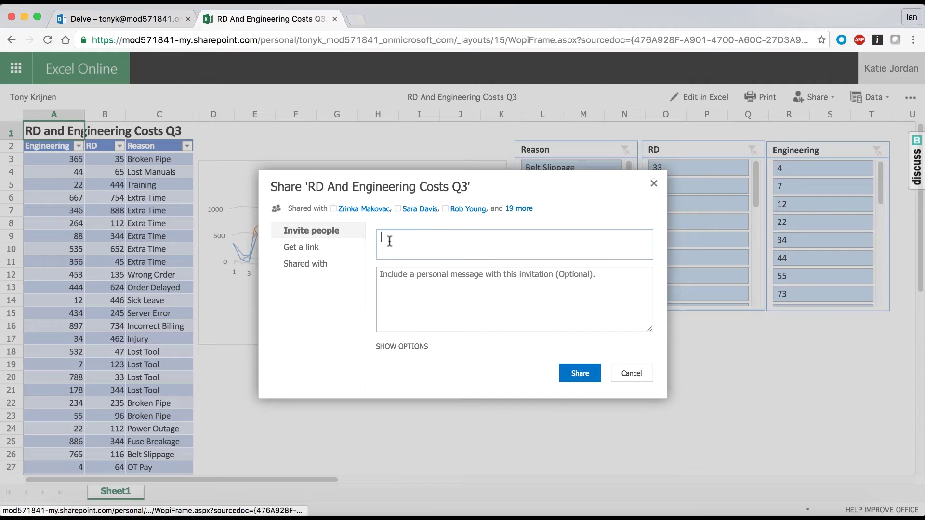
pyautogui.press('Escape')
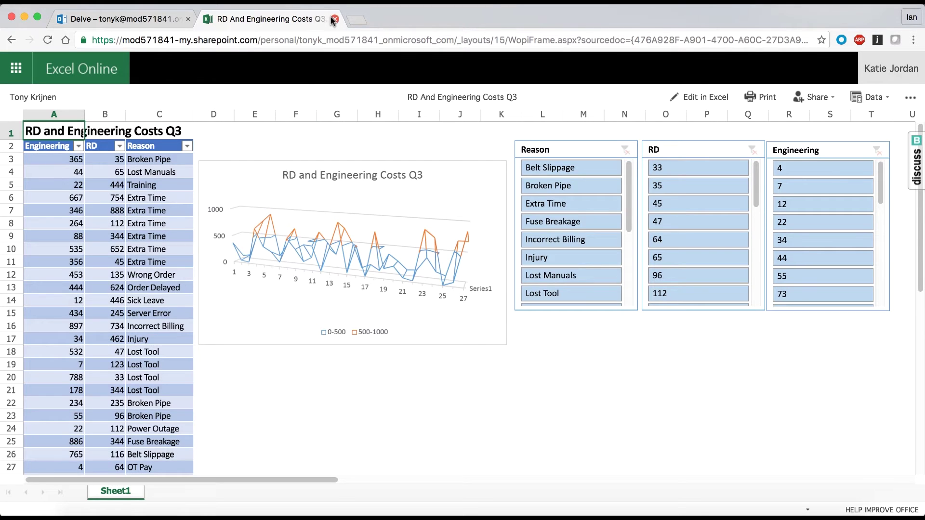
pyautogui.click(334, 19)
pyautogui.click(18, 71)
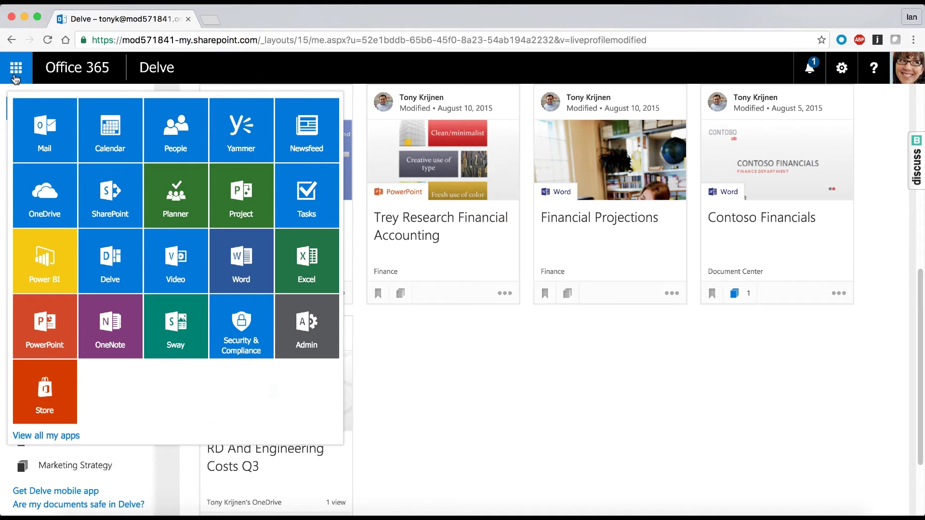
# - Reopen the coworker's RD And Engineering Costs Q3 workbook through their Delve documents
pyautogui.click(46, 124)
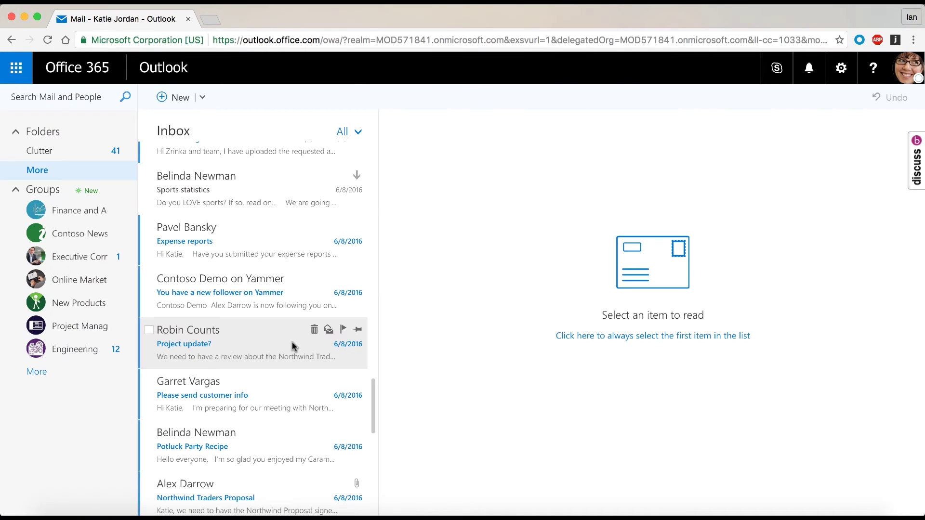
pyautogui.scroll(-4, 263, 393)
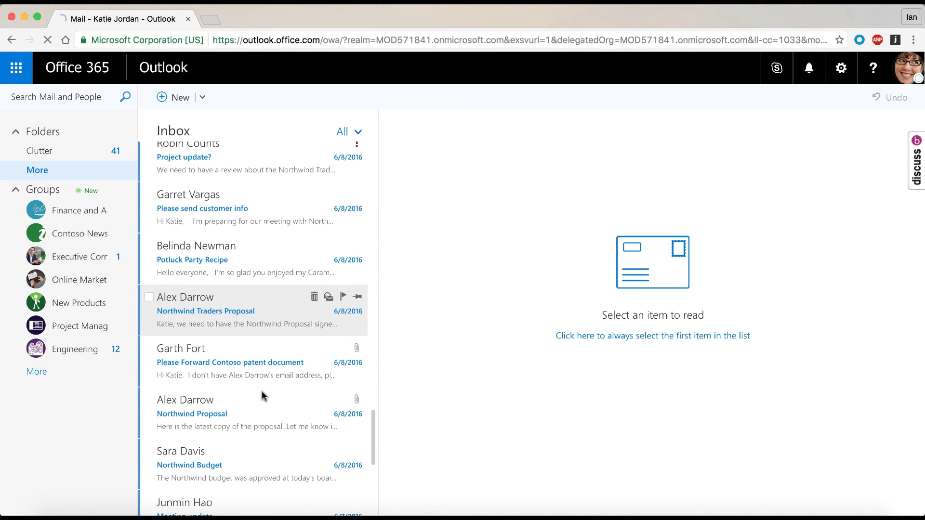
pyautogui.click(314, 207)
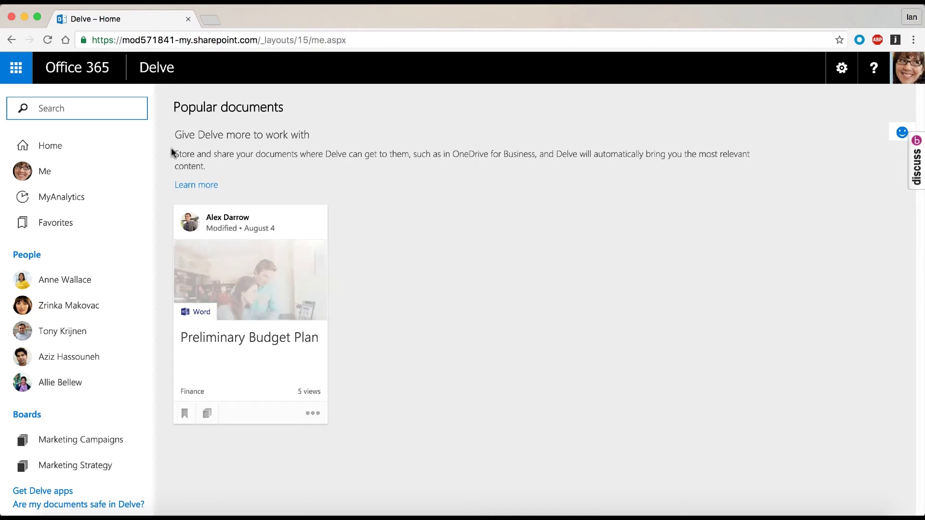
pyautogui.click(104, 110)
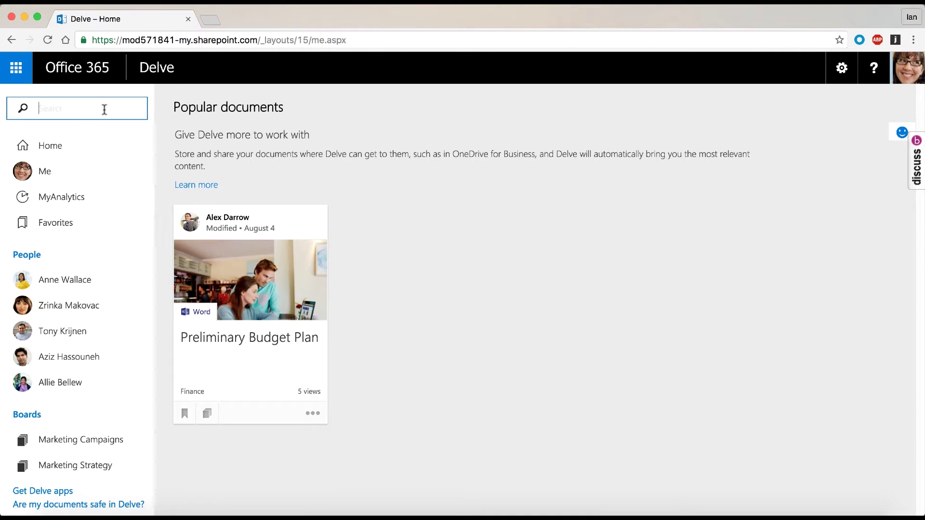
pyautogui.click(53, 331)
pyautogui.click(868, 149)
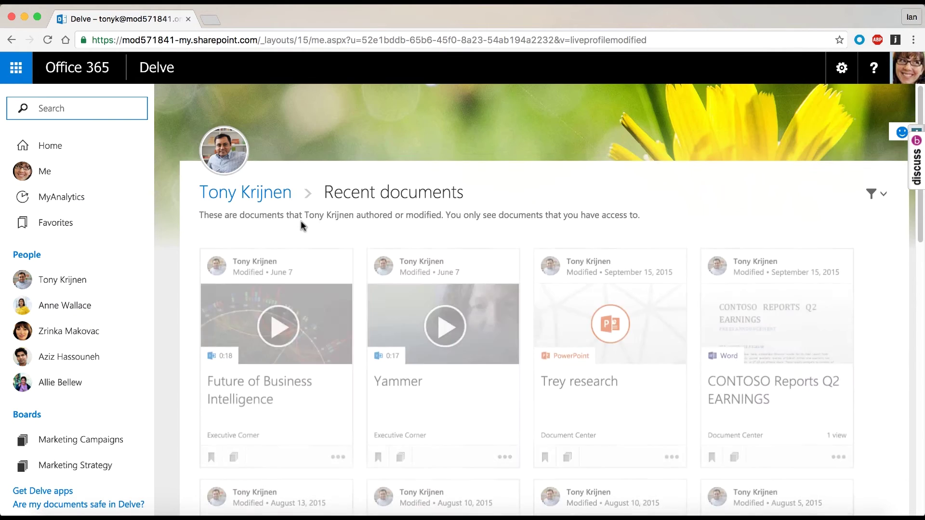
pyautogui.scroll(-7, 289, 289)
pyautogui.click(256, 371)
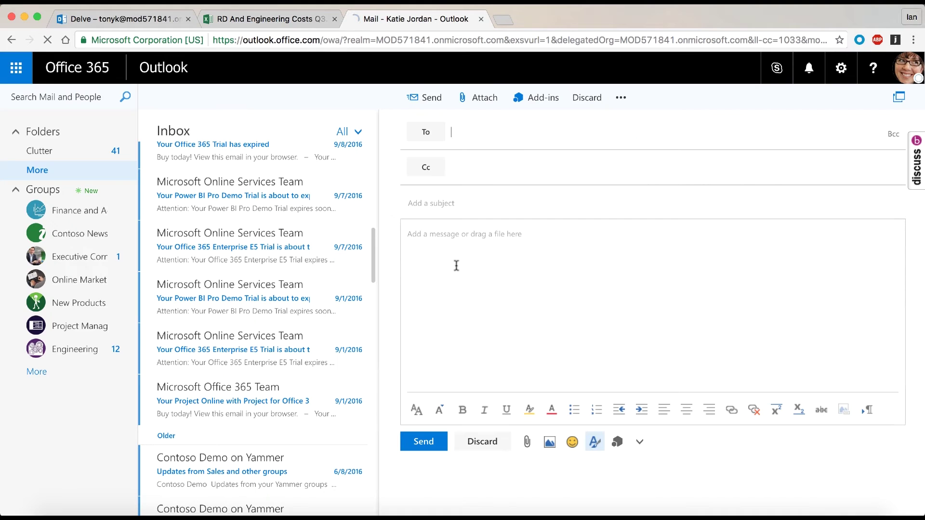
# - Address a new email to the finance colleague with subject 'Updated Doc 2'
pyautogui.write('tony')
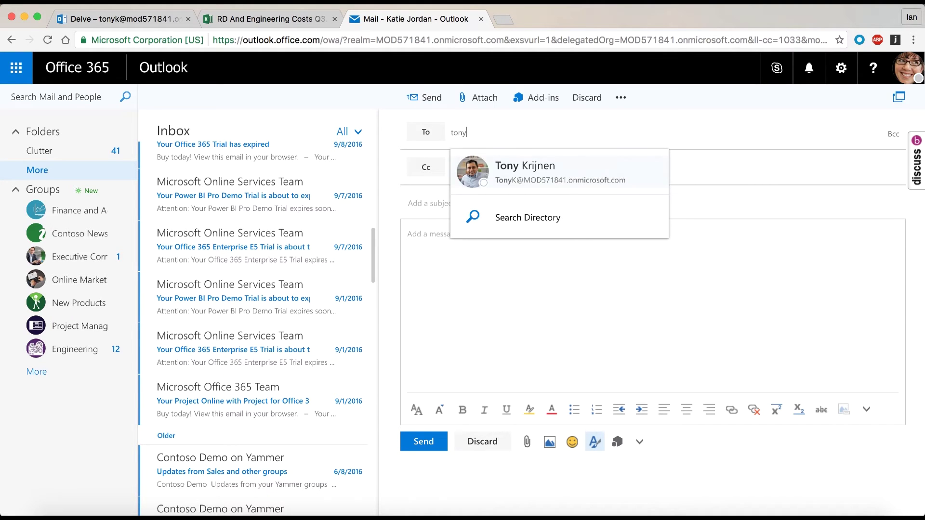
pyautogui.click(514, 164)
pyautogui.click(428, 203)
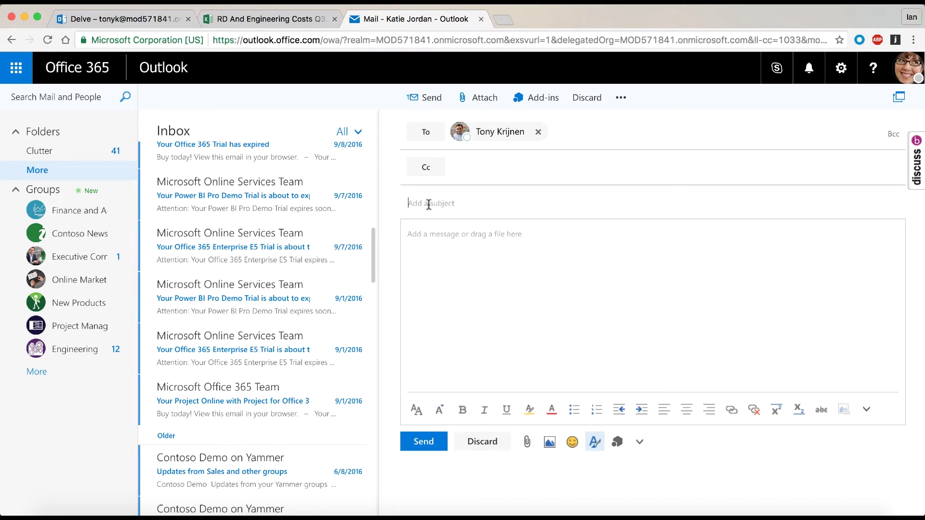
pyautogui.click(428, 250)
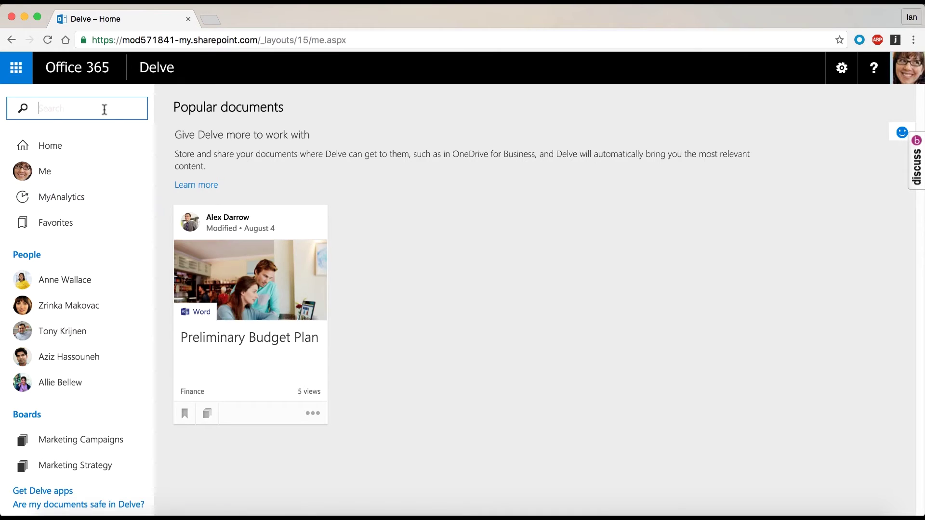
pyautogui.click(53, 279)
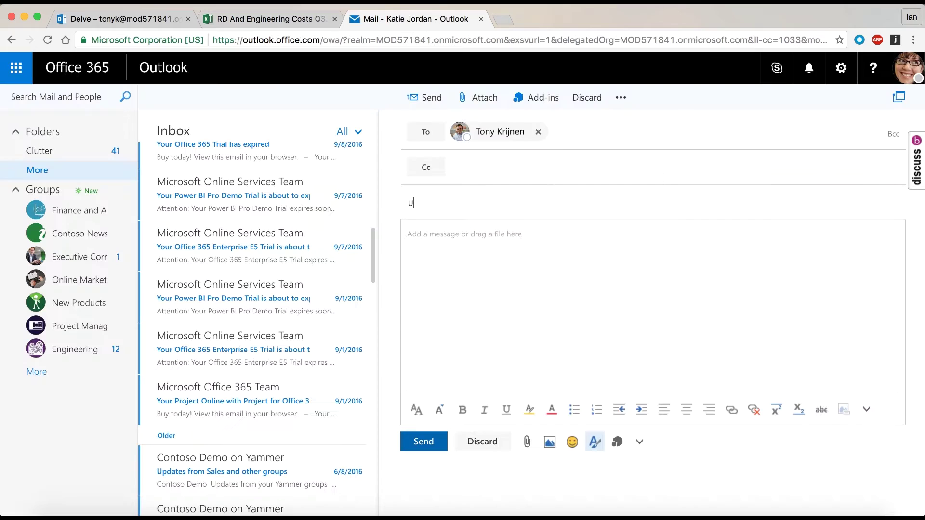
pyautogui.write('pdated Doc 2')
# - Write 'Sorry sent you the wrong doc. It was in SP not OneDrive. Sorry!', paste the link, and send
pyautogui.click(436, 227)
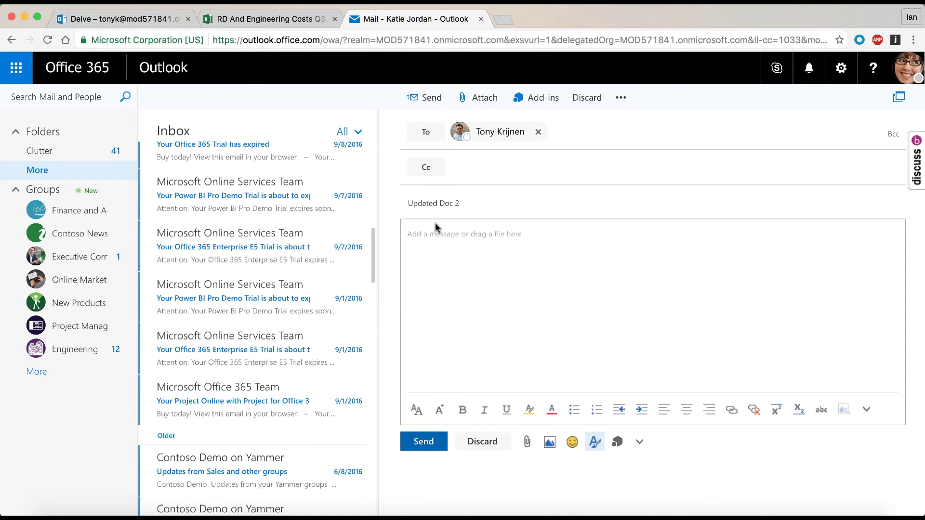
pyautogui.write('Sorry sent you the wro')
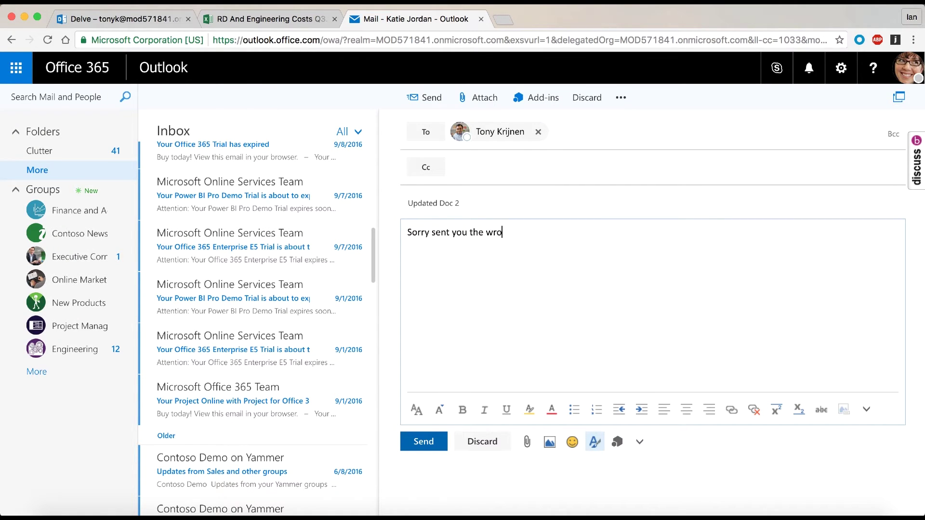
pyautogui.write('ng doc. It was in SP not ')
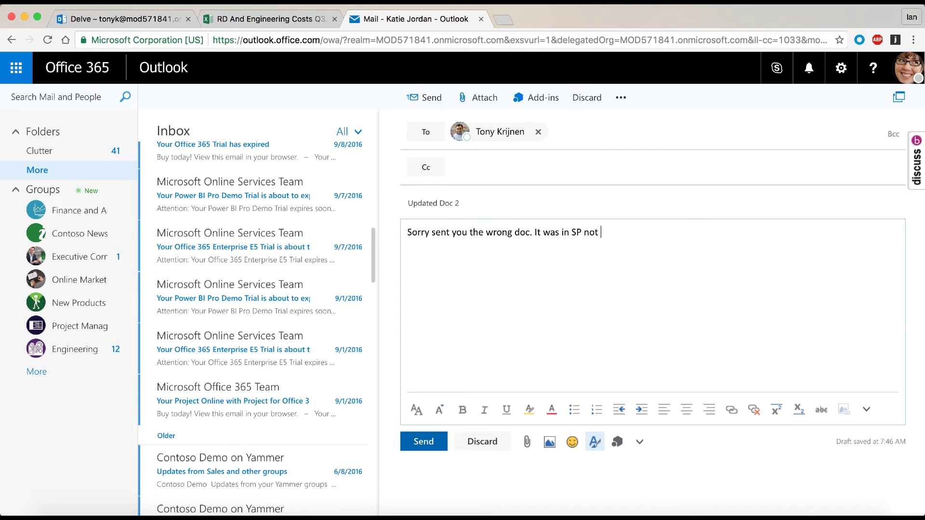
pyautogui.write('OneDrive. Sorry!')
pyautogui.press('super+v')
pyautogui.click(415, 443)
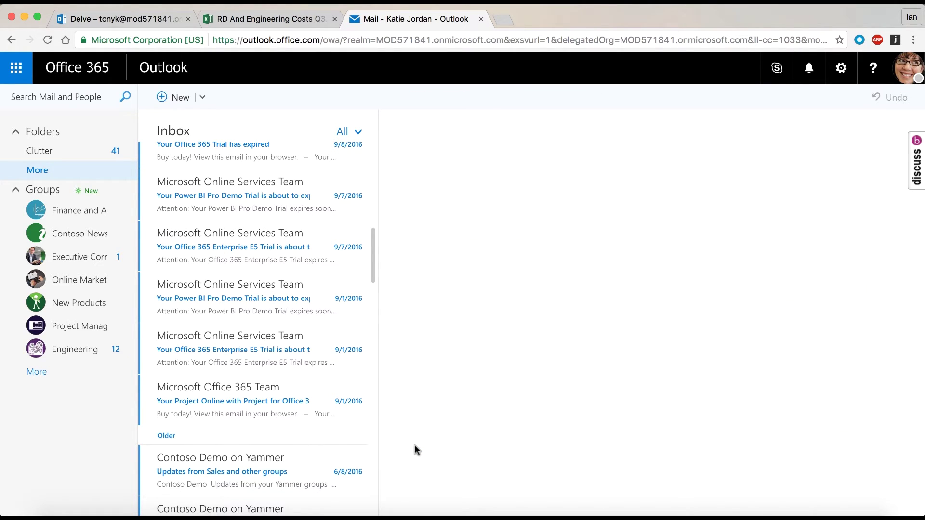
# - Scroll through the Outlook inbox before moving to the Jive site
pyautogui.scroll(3, 292, 193)
pyautogui.scroll(-10, 260, 188)
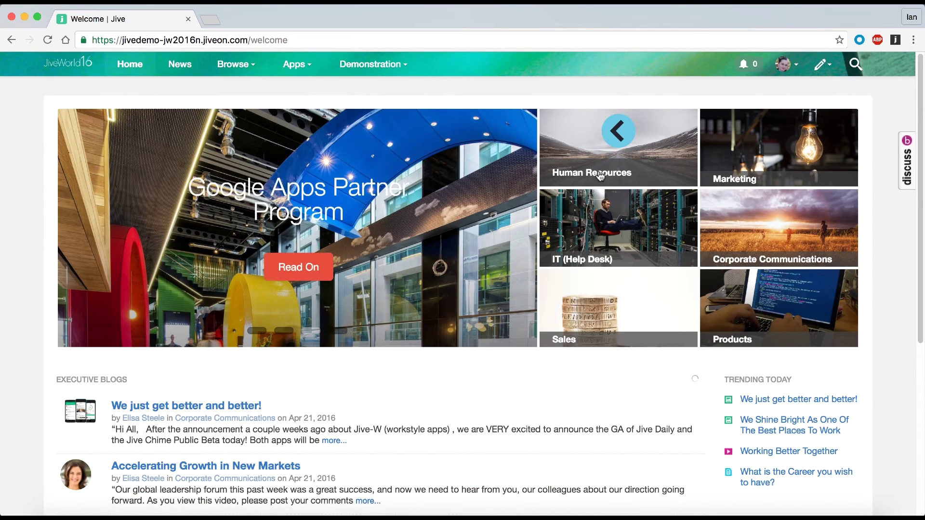
# - Search Jive for 'upgrade' and open the RD And Engineering Costs Q3 result
pyautogui.click(859, 59)
pyautogui.write('upgrade')
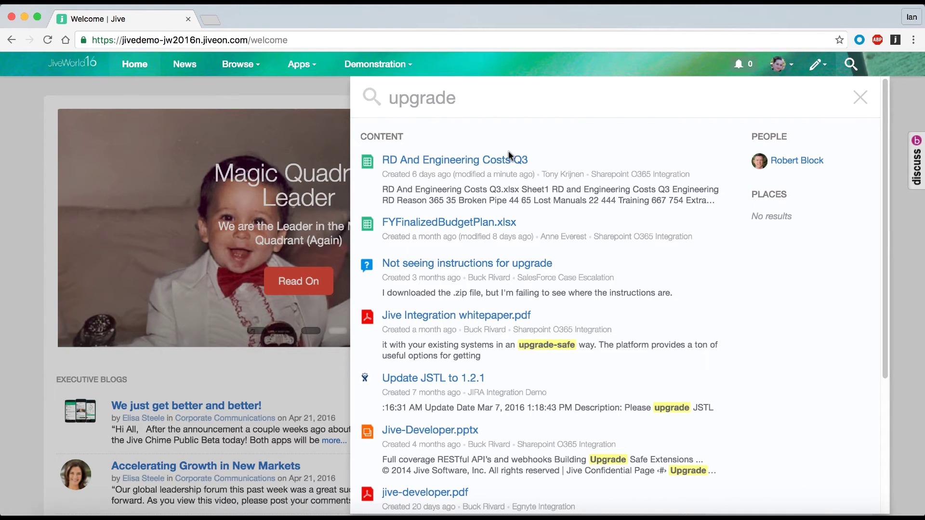
pyautogui.click(510, 163)
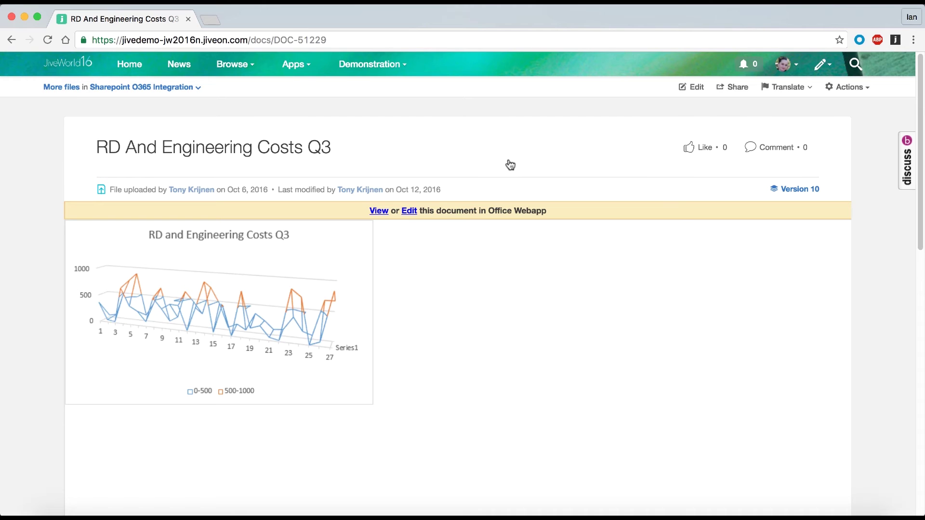
# - Comment on the document, mentioning the uploader: 'is this the document you need updated?'
pyautogui.scroll(-15, 510, 165)
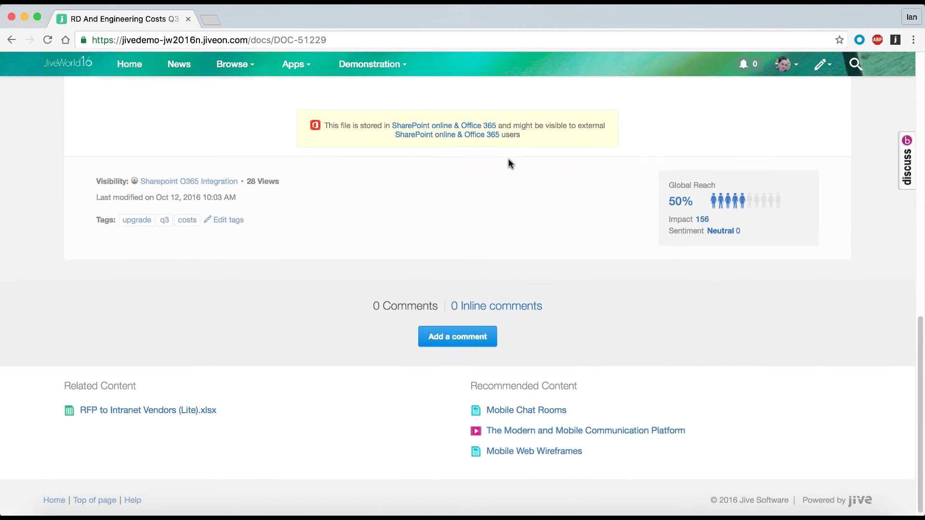
pyautogui.click(470, 334)
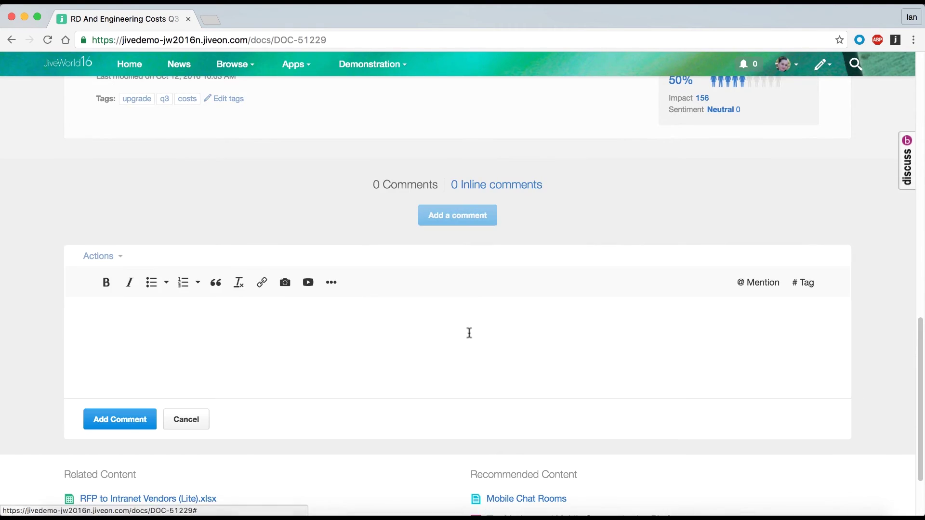
pyautogui.write('@tony_')
pyautogui.press('Return')
pyautogui.write('- is')
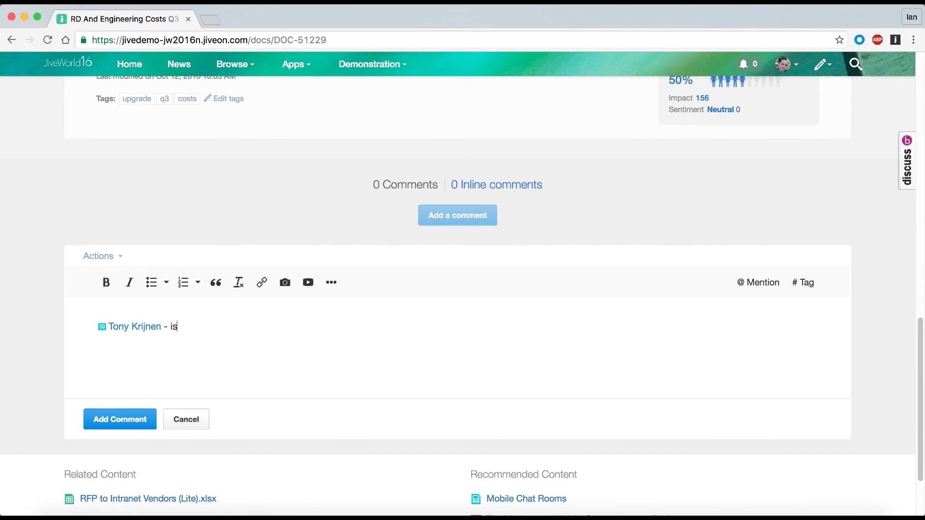
pyautogui.write(' this the document you need updated?')
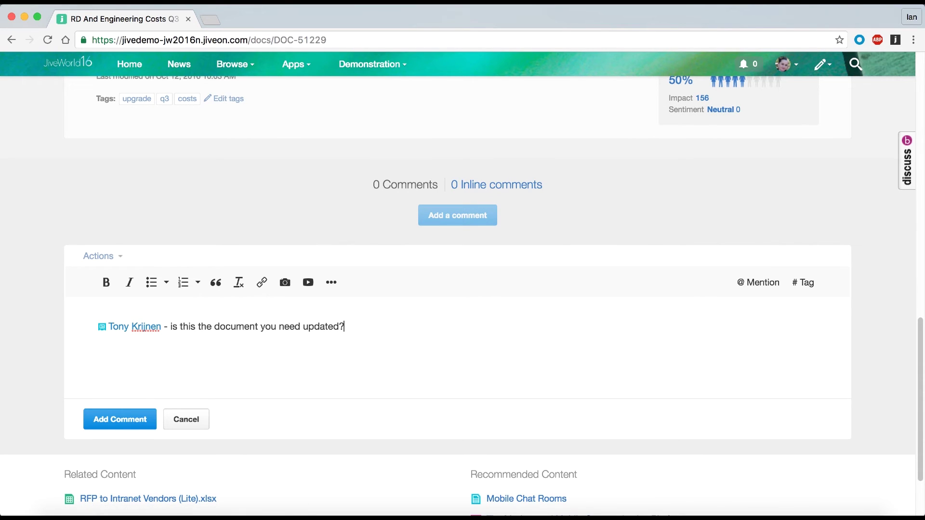
pyautogui.click(122, 426)
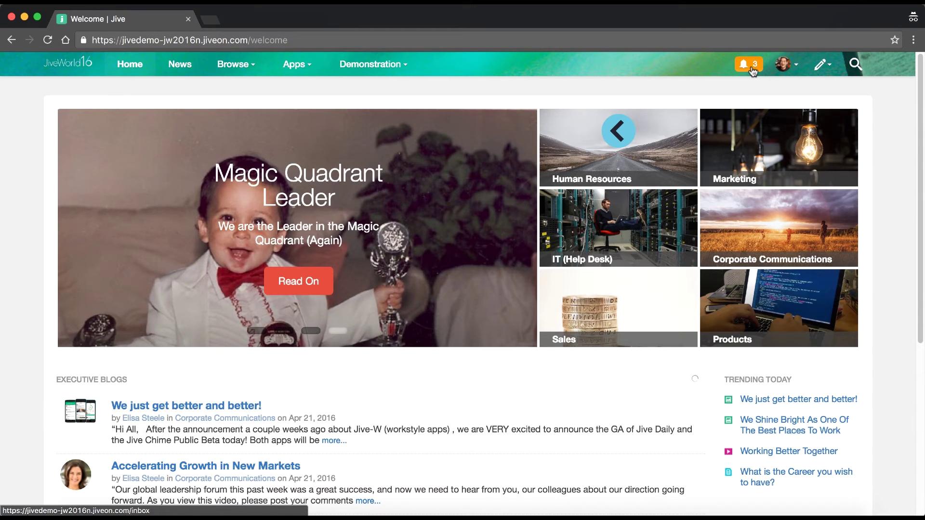
# - From notifications, reply mentioning the author: 'yes this is the document, thanks for checking!'
pyautogui.click(753, 70)
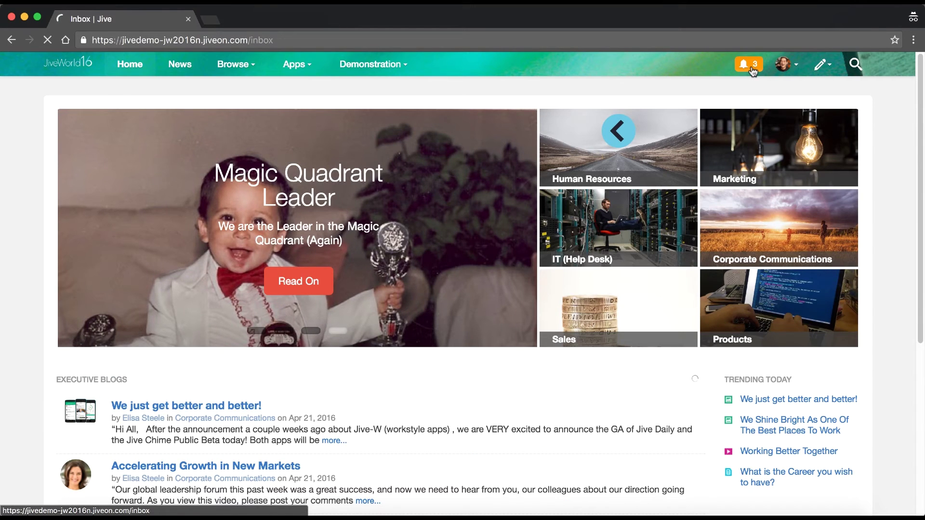
pyautogui.scroll(-5, 312, 270)
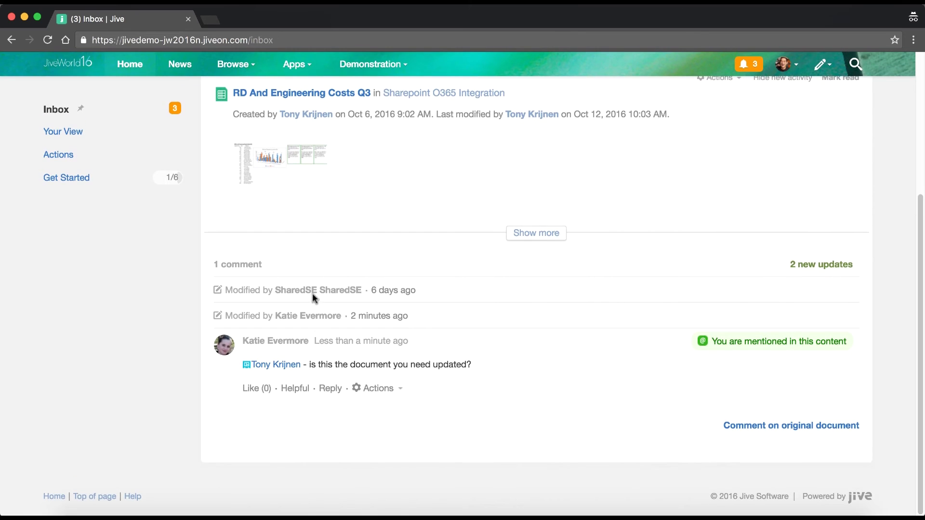
pyautogui.click(330, 388)
pyautogui.write('@katie')
pyautogui.click(311, 352)
pyautogui.write('-')
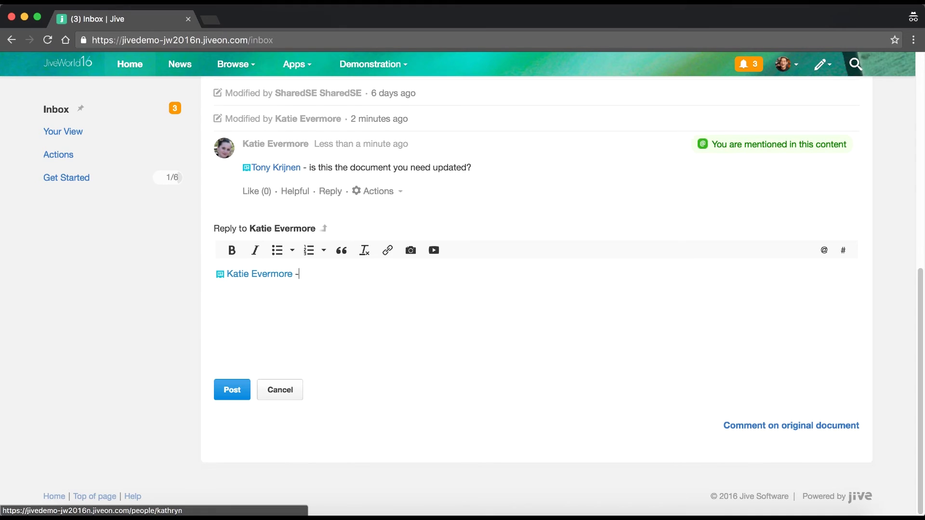
pyautogui.write(' yes this is the document, thanks for checking!')
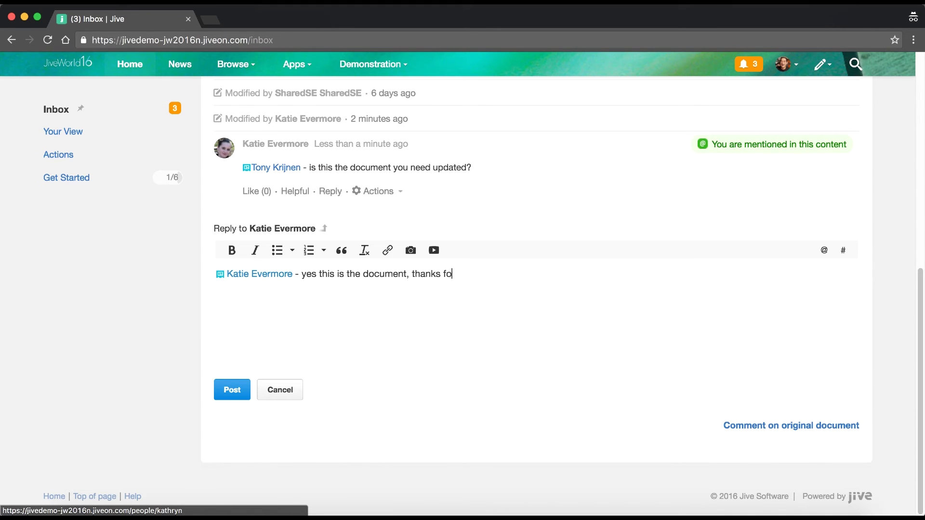
pyautogui.click(227, 388)
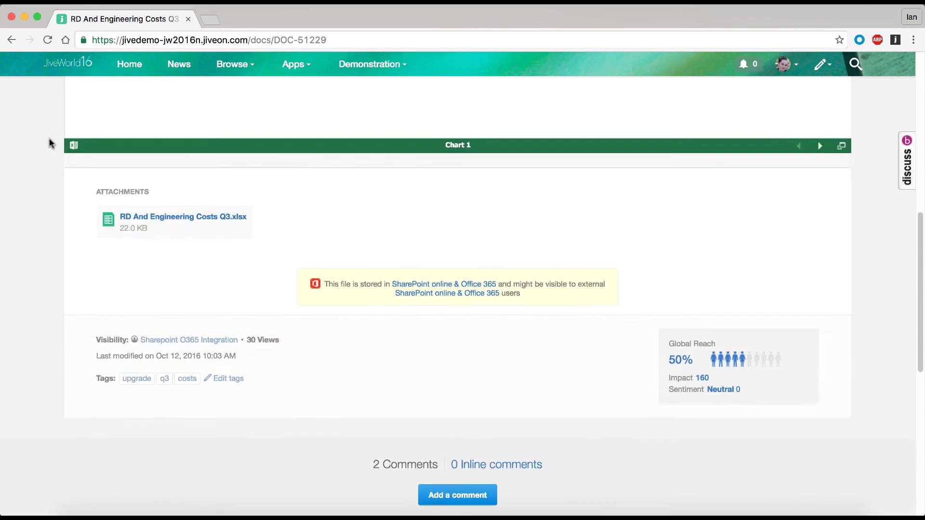
# - Like the coworker's reply, then open the workbook in Excel Online and close it again
pyautogui.scroll(-5, 50, 143)
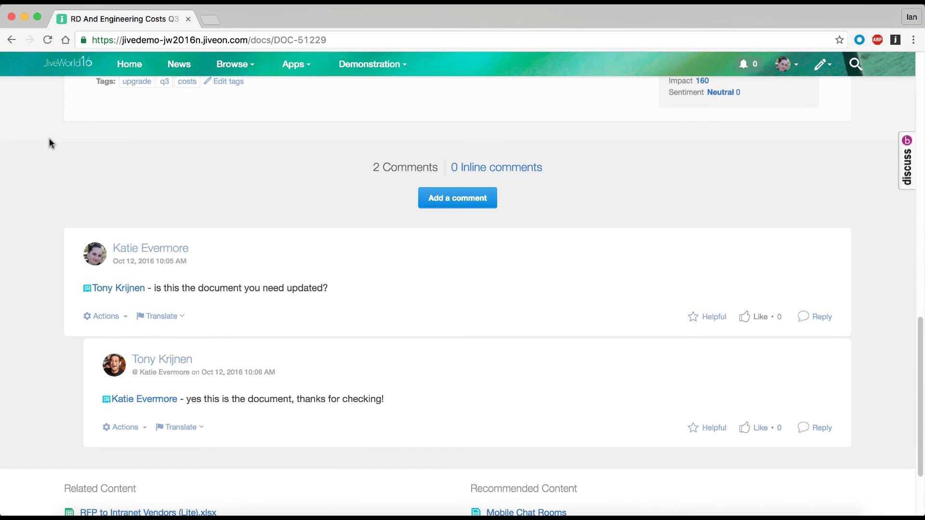
pyautogui.click(763, 433)
pyautogui.scroll(10, 675, 314)
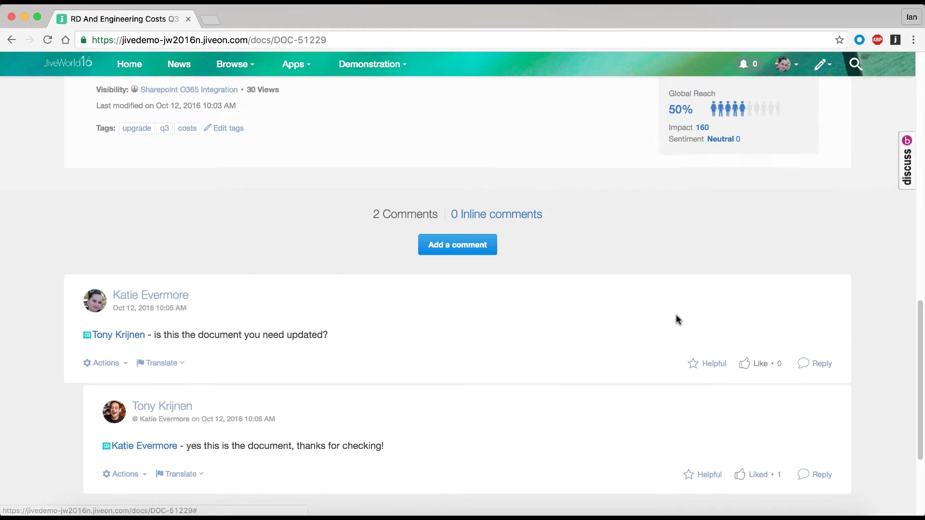
pyautogui.click(405, 211)
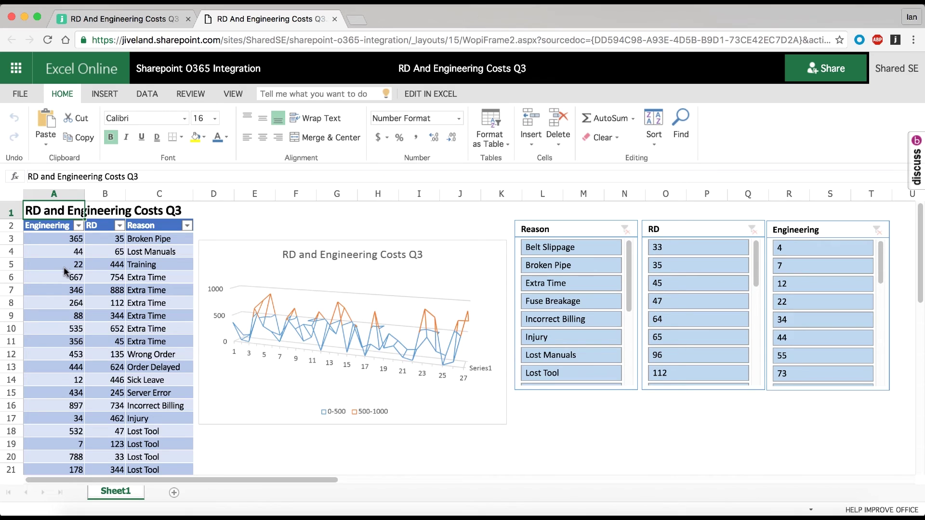
pyautogui.click(64, 268)
pyautogui.press('super+w')
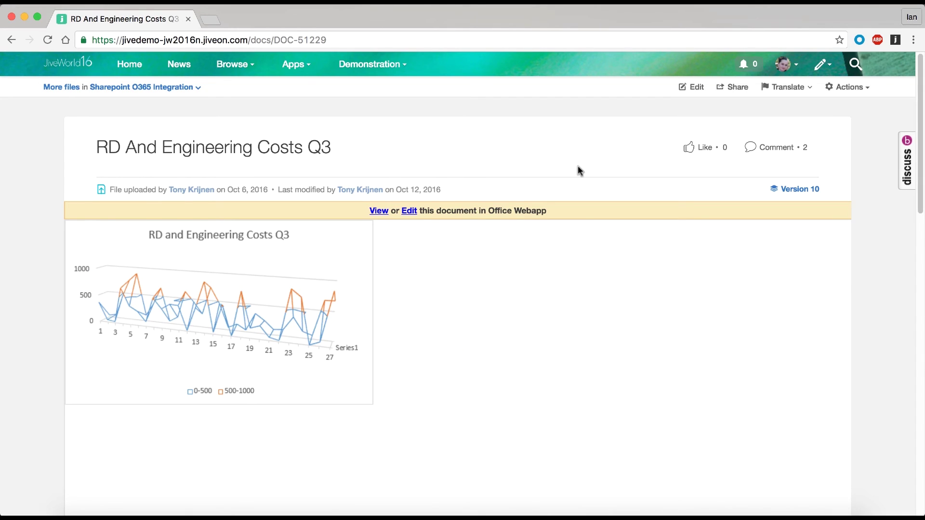
pyautogui.scroll(-15, 577, 166)
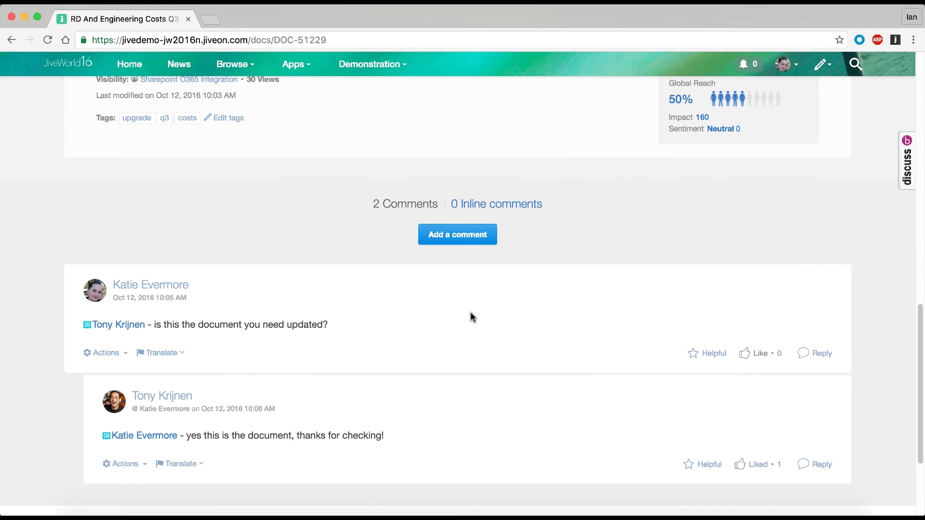
pyautogui.click(464, 233)
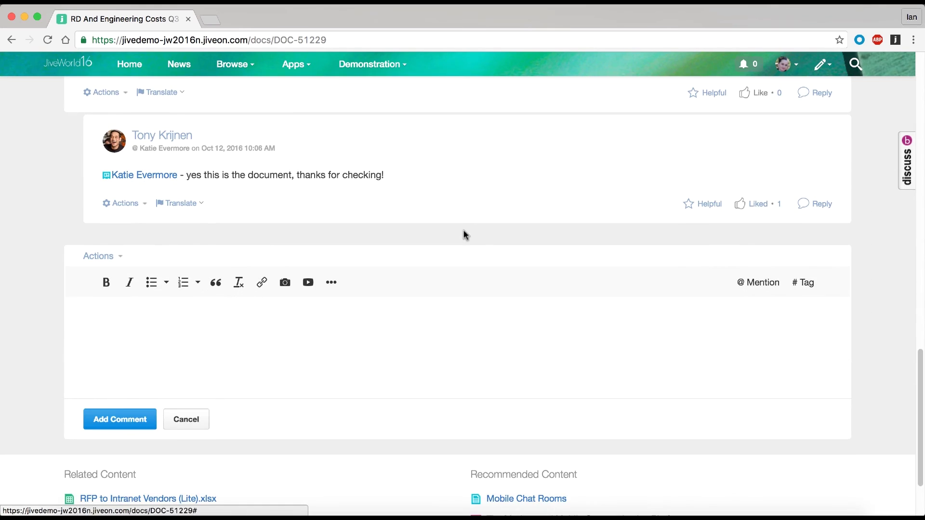
pyautogui.write('@buck_')
pyautogui.click(153, 416)
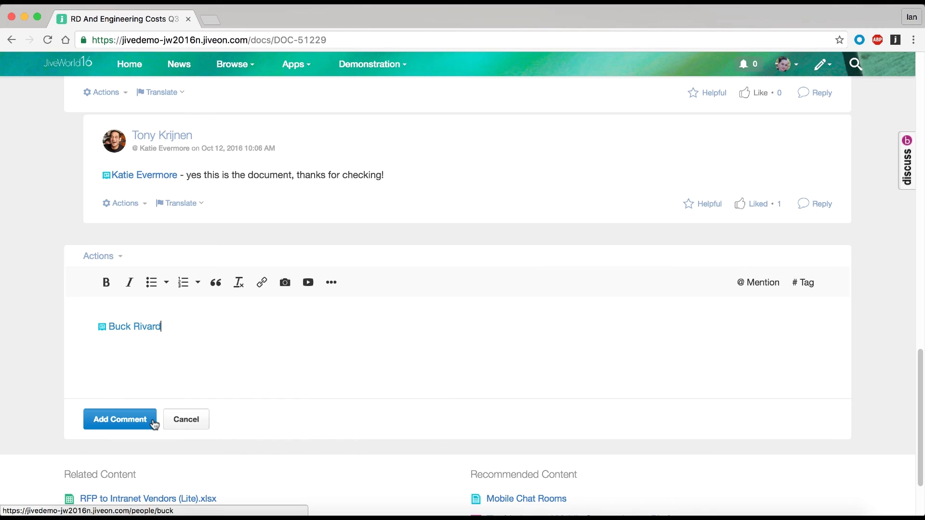
pyautogui.write(', @gina_')
pyautogui.click(153, 416)
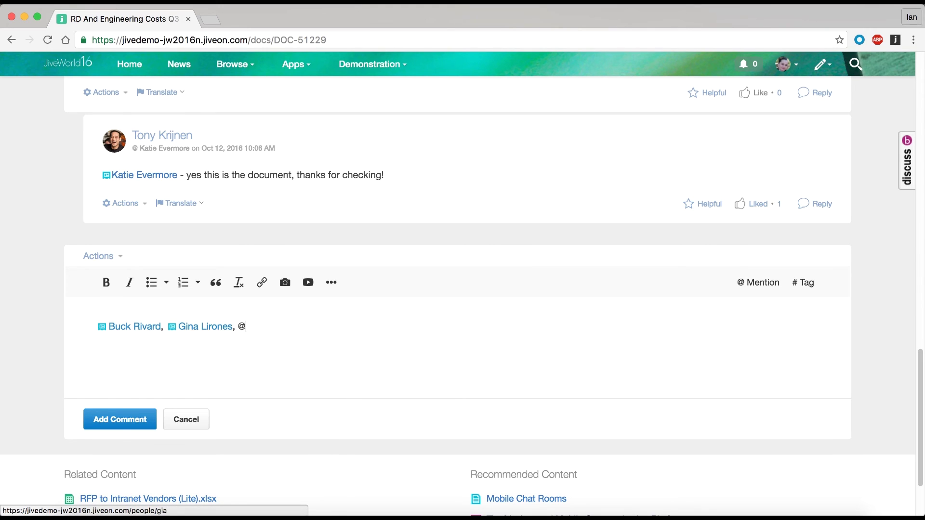
pyautogui.write('ch')
pyautogui.click(153, 416)
pyautogui.write('- ')
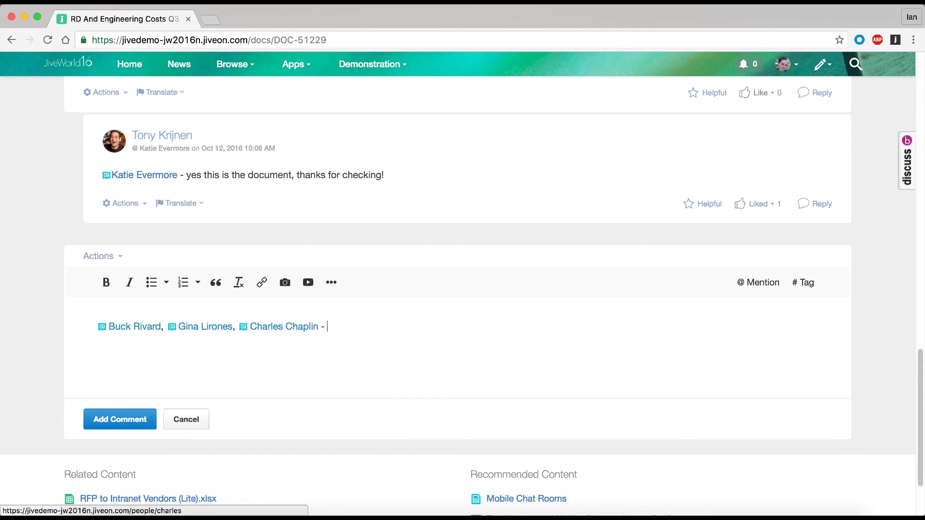
pyautogui.write('can you please make your changes to th')
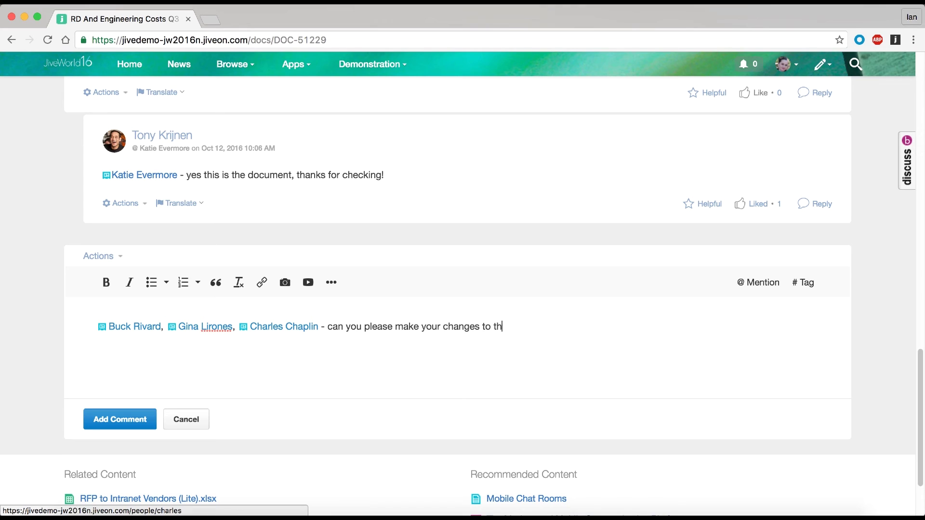
pyautogui.write('e document? Thanks!')
pyautogui.click(94, 421)
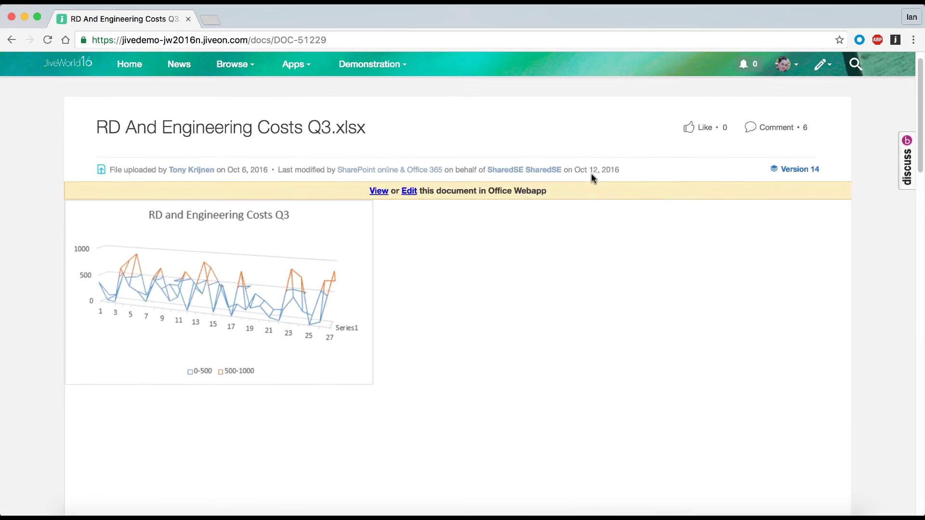
pyautogui.scroll(-20, 592, 175)
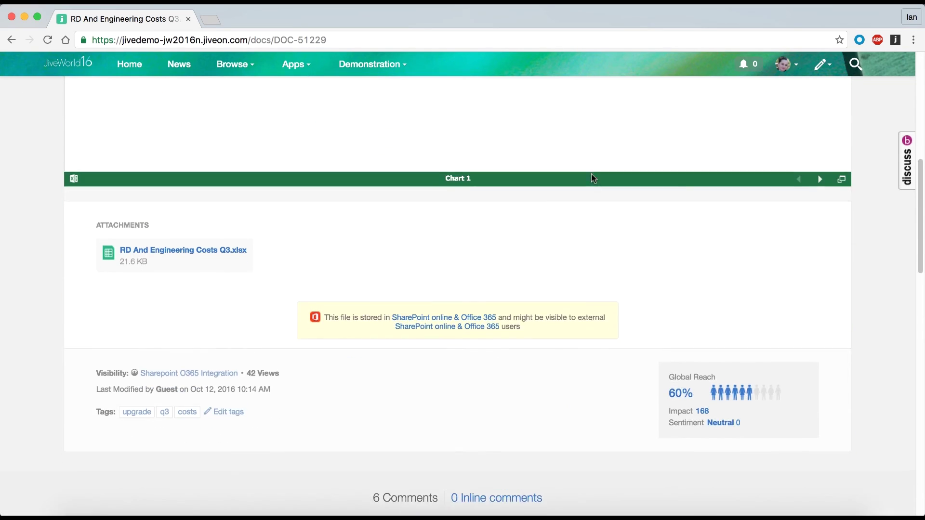
pyautogui.scroll(-6, 593, 178)
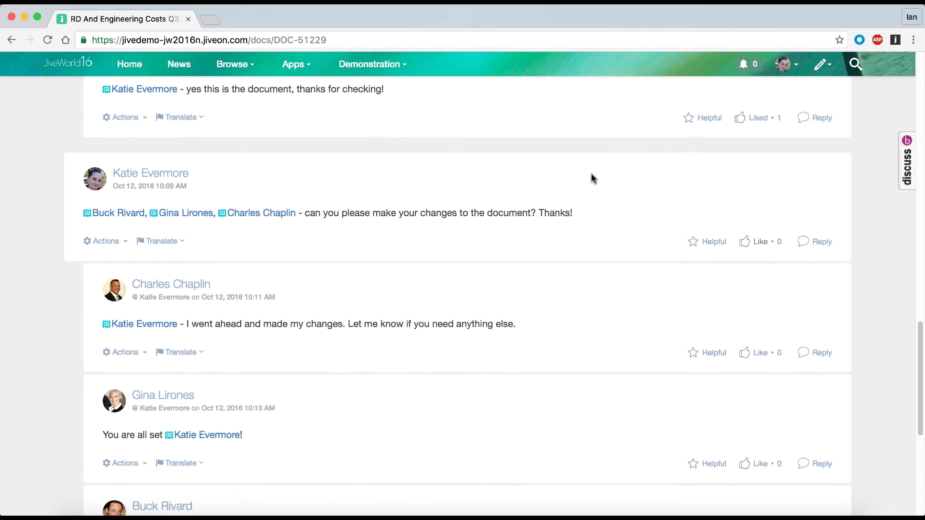
pyautogui.scroll(-1, 593, 178)
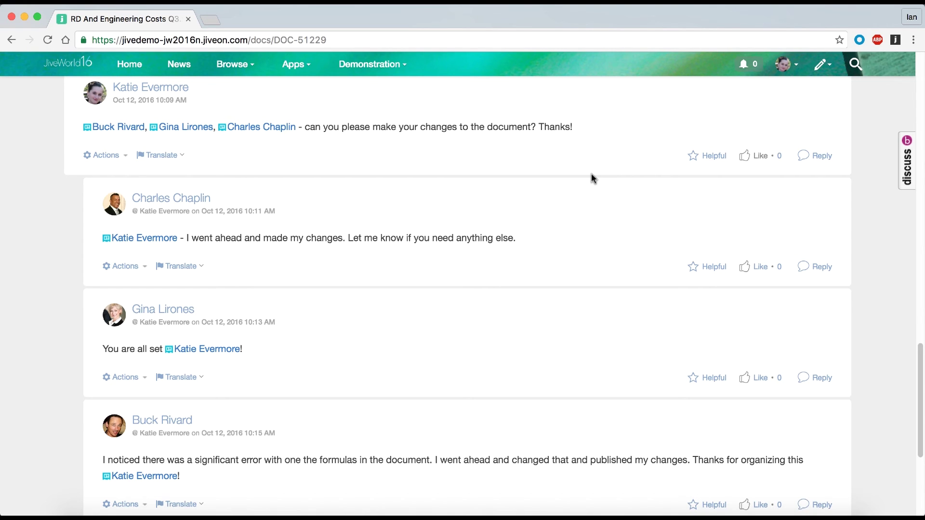
pyautogui.scroll(5, 592, 178)
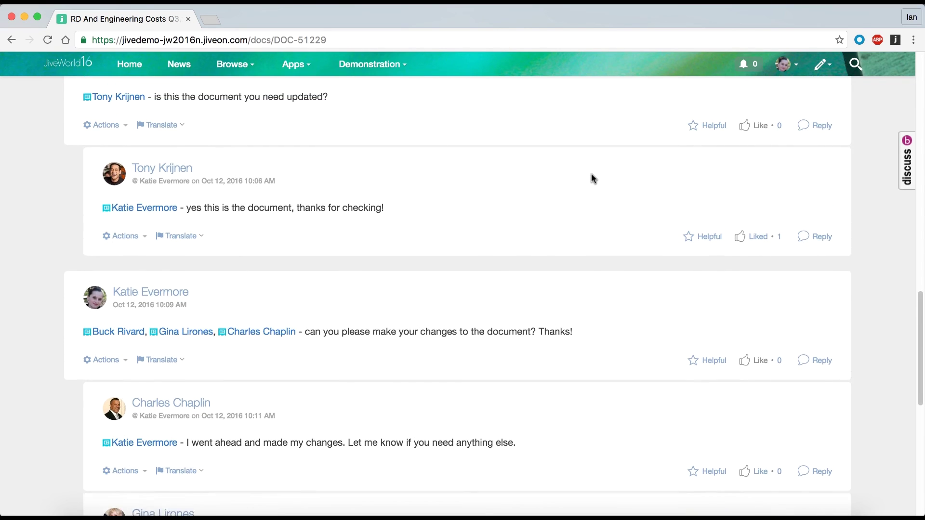
pyautogui.scroll(2, 592, 179)
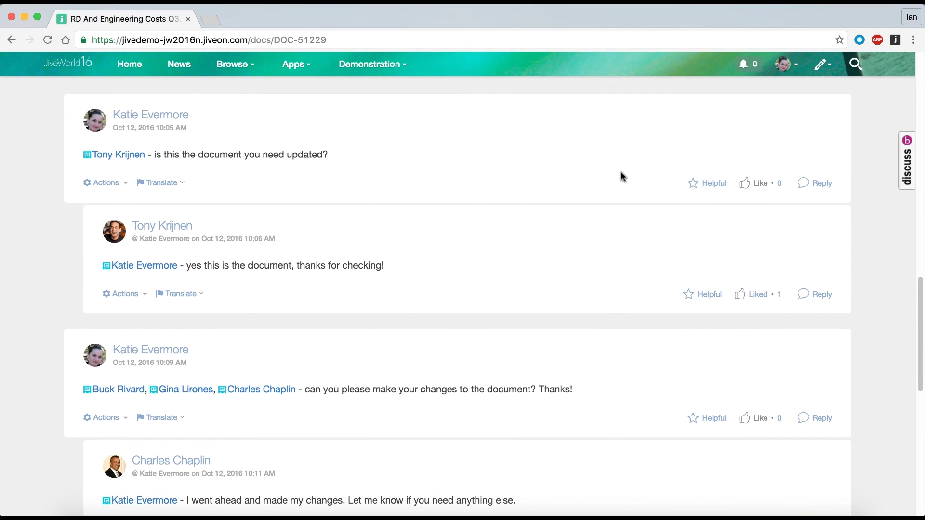
pyautogui.scroll(20, 675, 174)
# - Mark the document for action as 'Document needs final review', bringing in one coworker
pyautogui.click(846, 92)
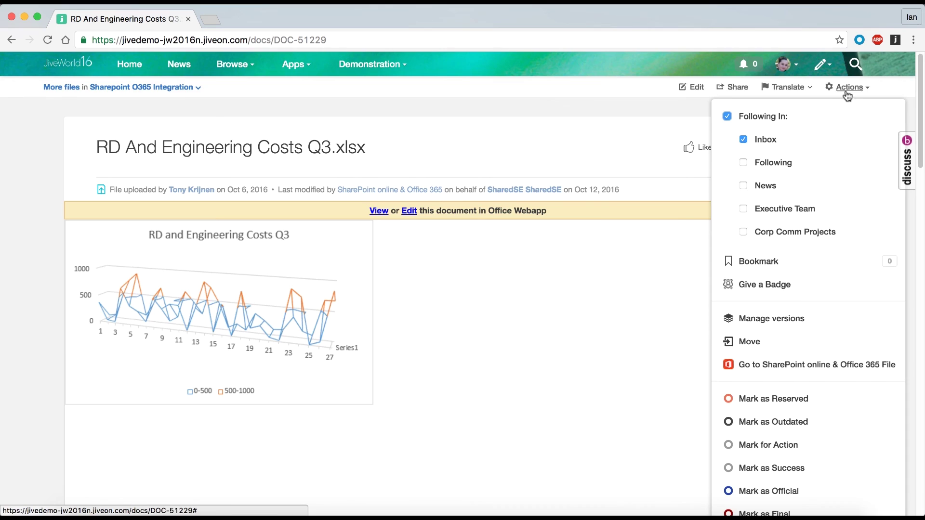
pyautogui.click(790, 408)
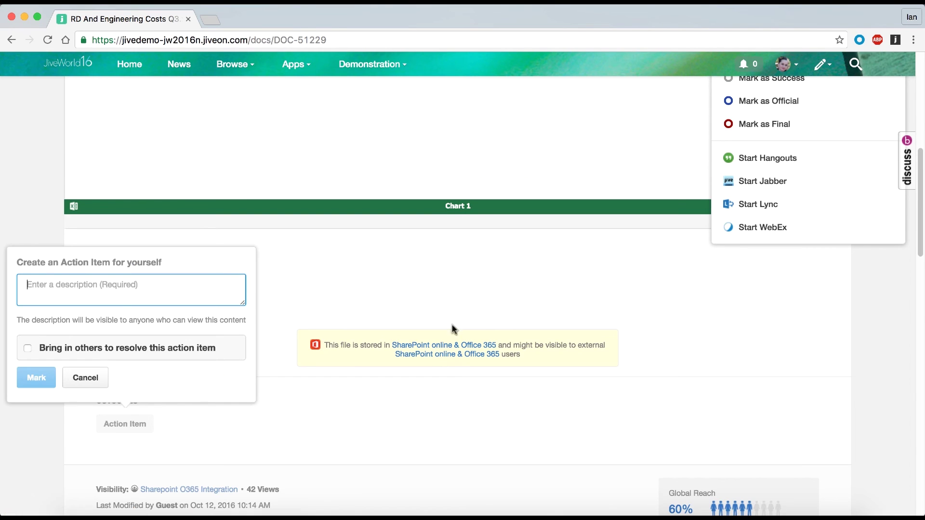
pyautogui.click(71, 294)
pyautogui.write('Documen')
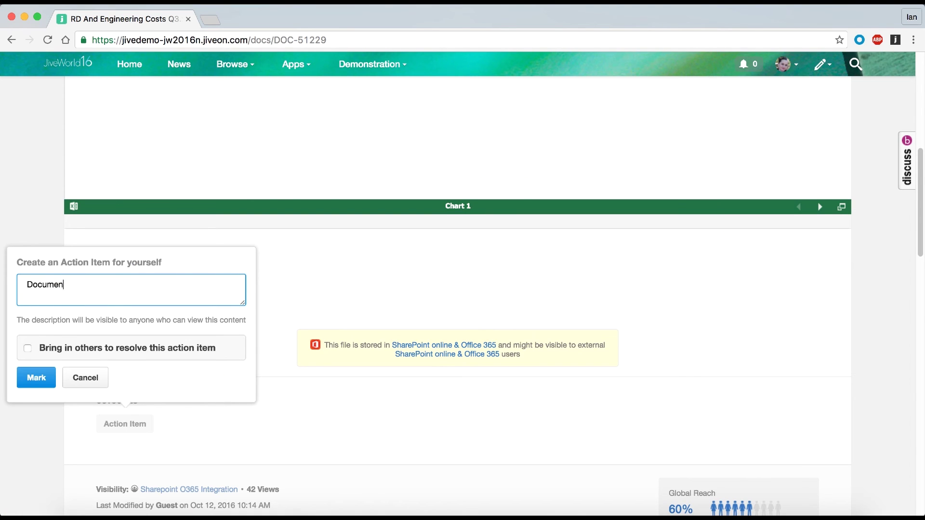
pyautogui.write('t needs final review')
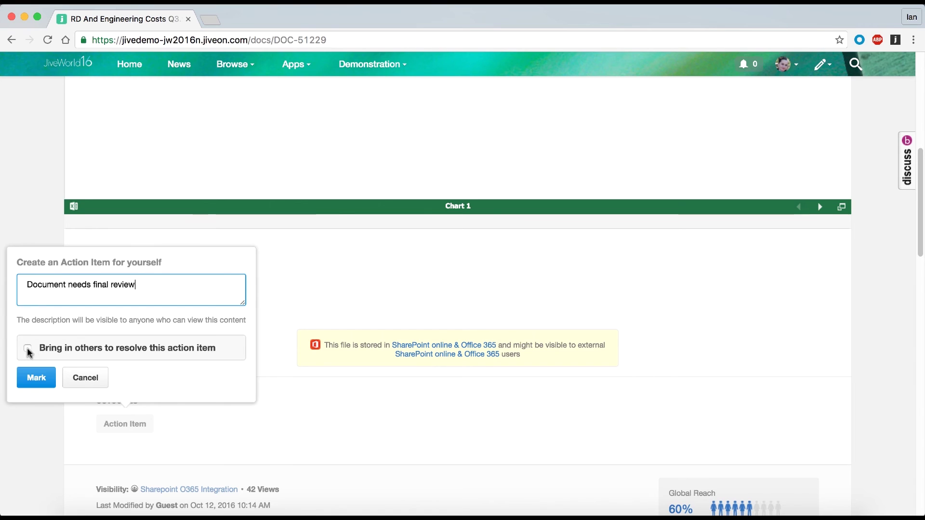
pyautogui.click(60, 347)
pyautogui.click(97, 371)
pyautogui.write('tony')
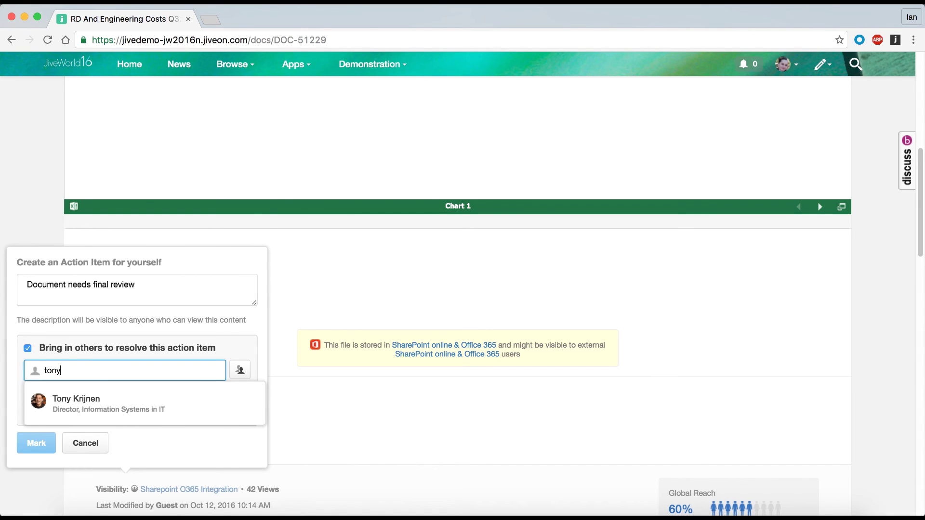
pyautogui.click(82, 400)
pyautogui.click(36, 379)
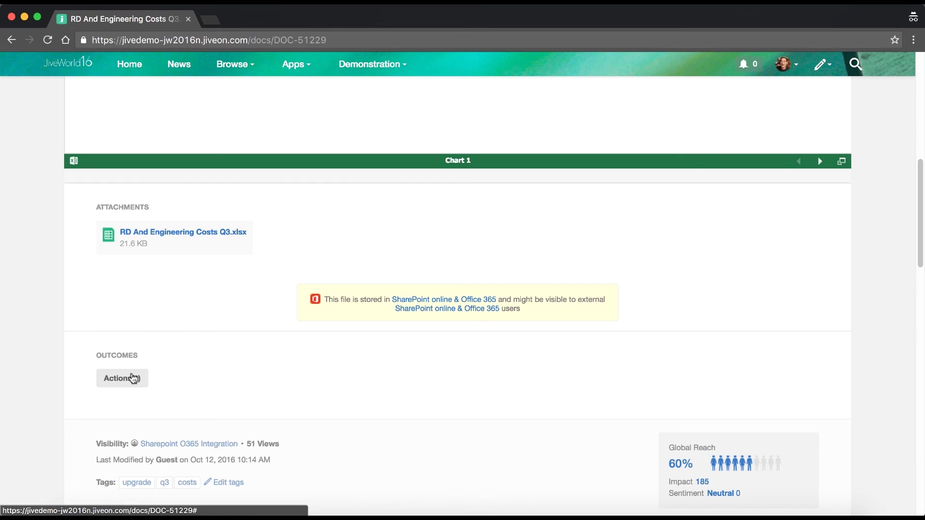
# - Resolve the action item with the note 'Document is ready'
pyautogui.click(131, 378)
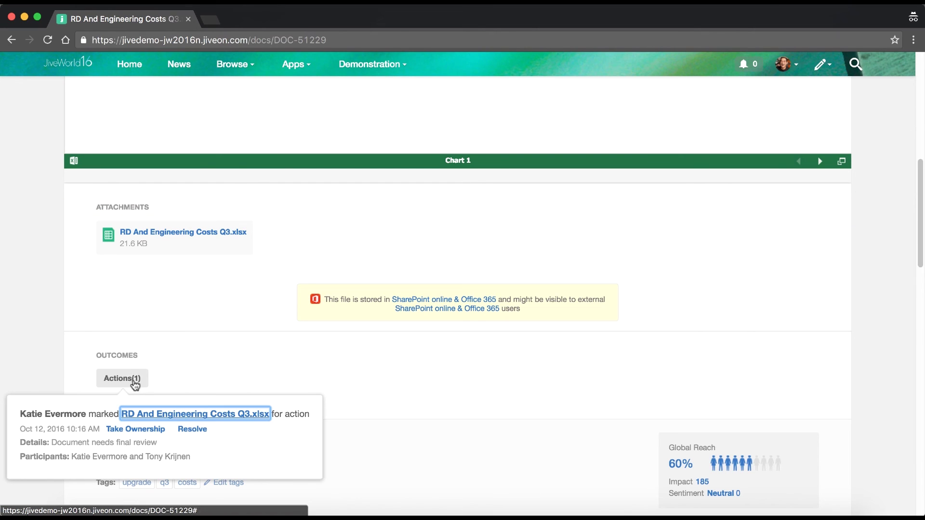
pyautogui.click(185, 431)
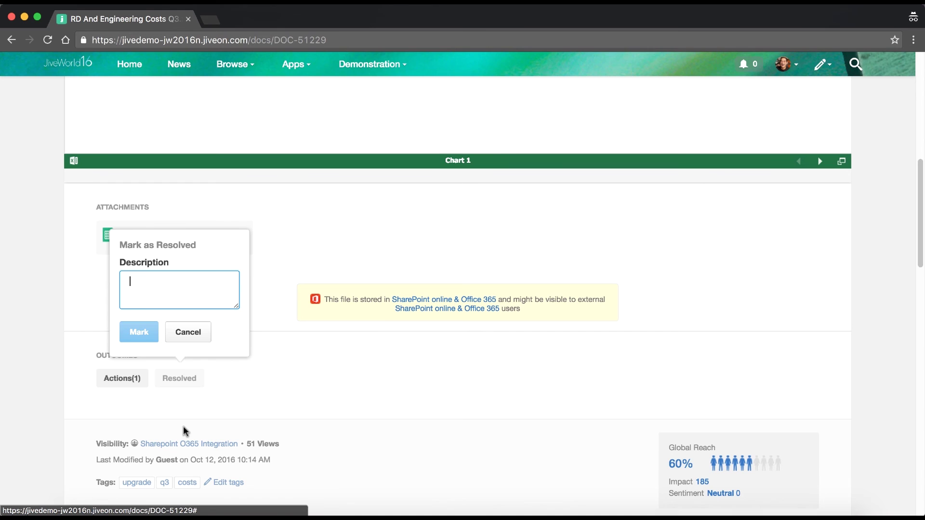
pyautogui.write('Document is ready')
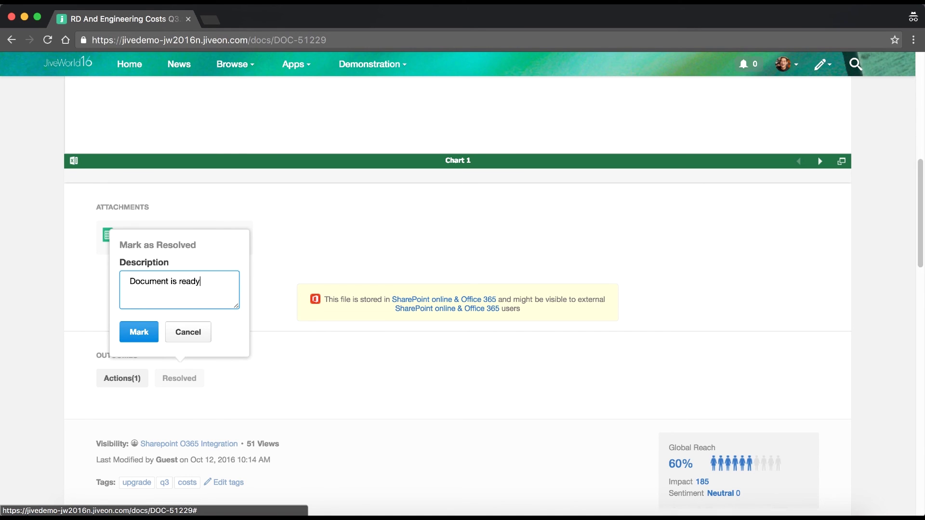
pyautogui.click(148, 340)
pyautogui.scroll(-4, 148, 339)
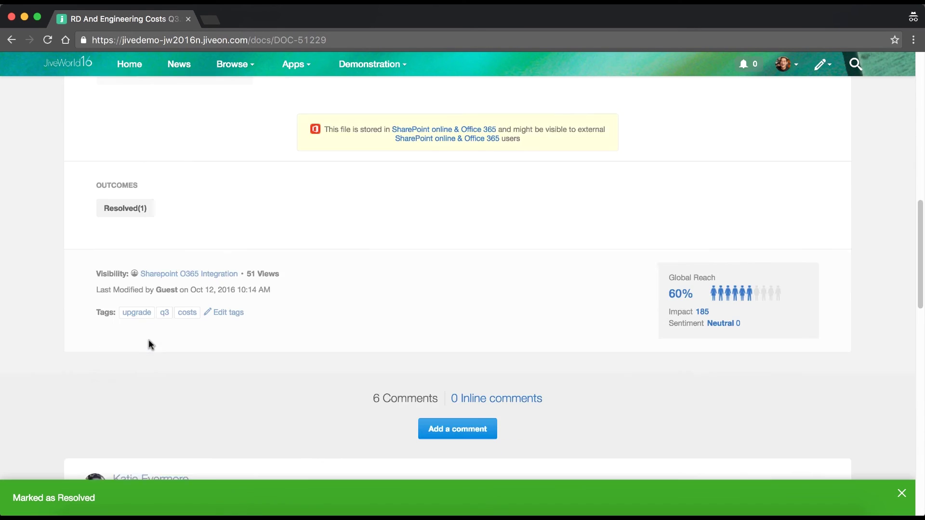
pyautogui.scroll(-5, 148, 342)
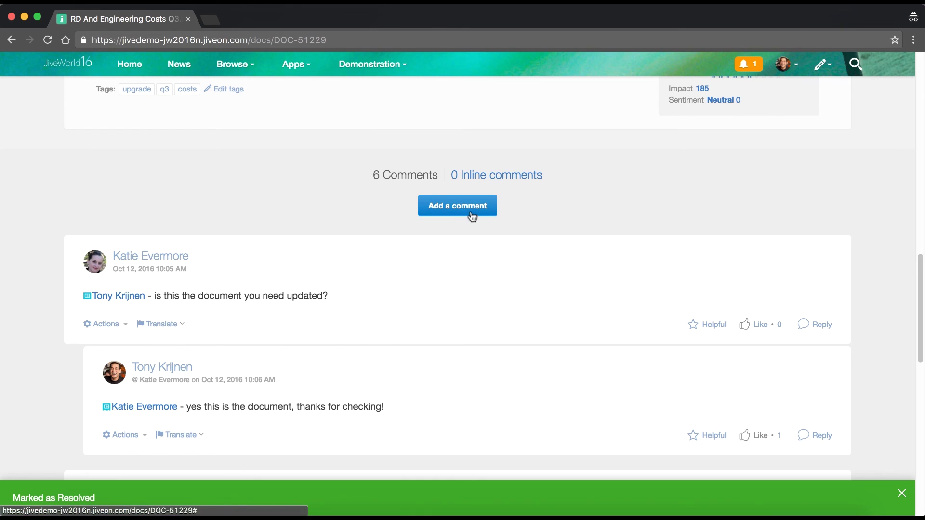
pyautogui.click(470, 213)
pyautogui.write('@')
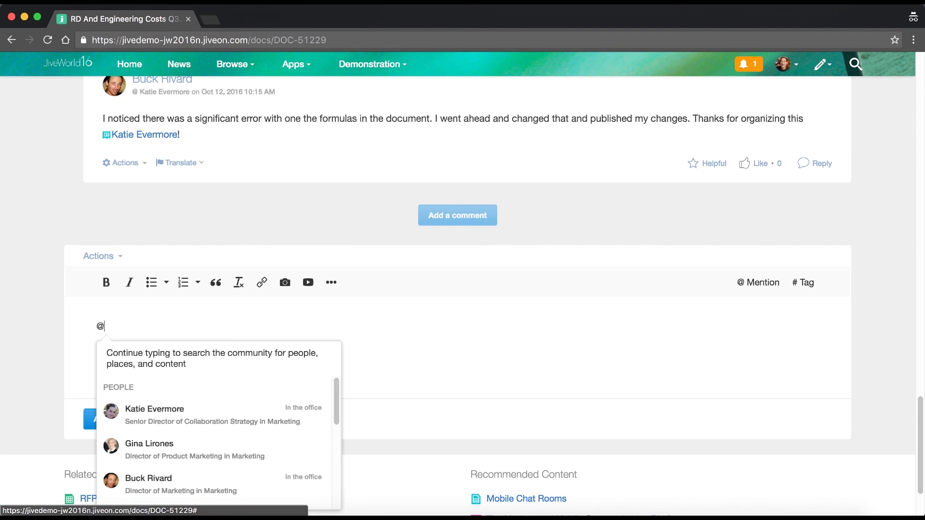
pyautogui.write('katie')
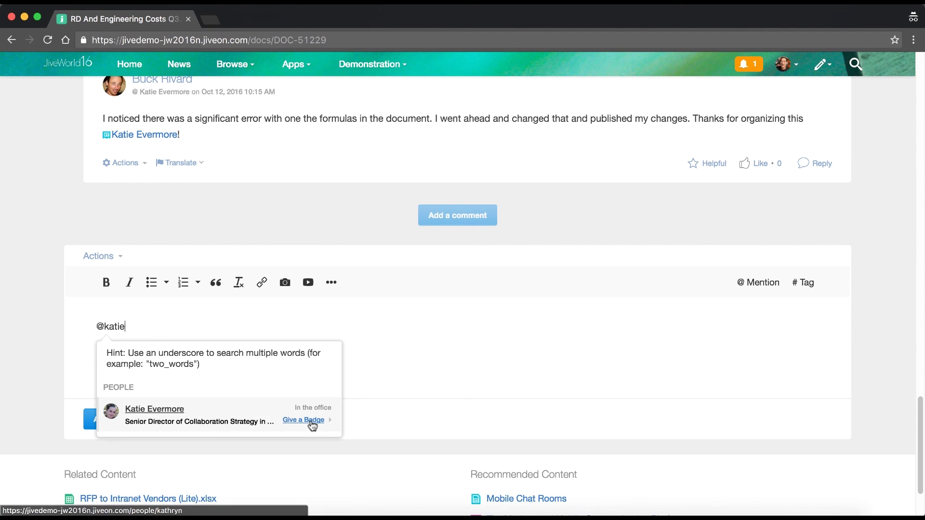
pyautogui.click(311, 422)
pyautogui.click(275, 209)
pyautogui.write('!')
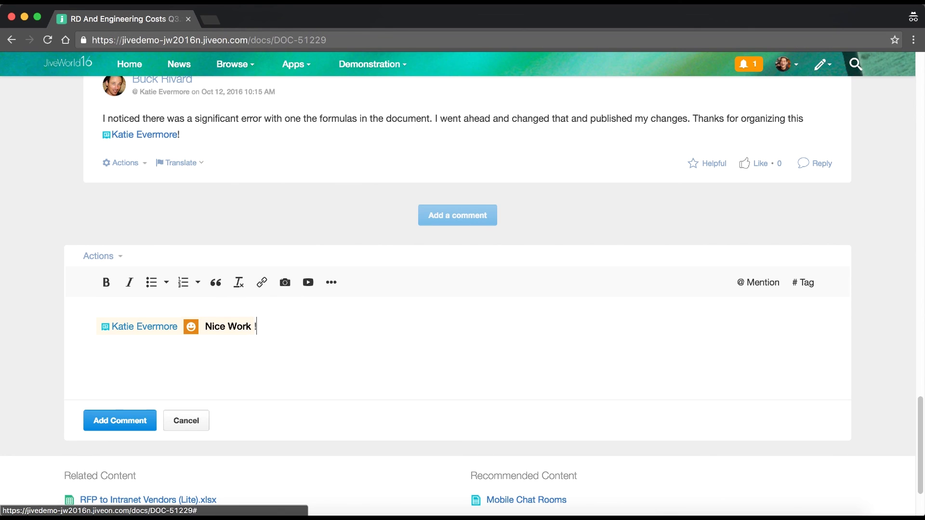
pyautogui.click(103, 419)
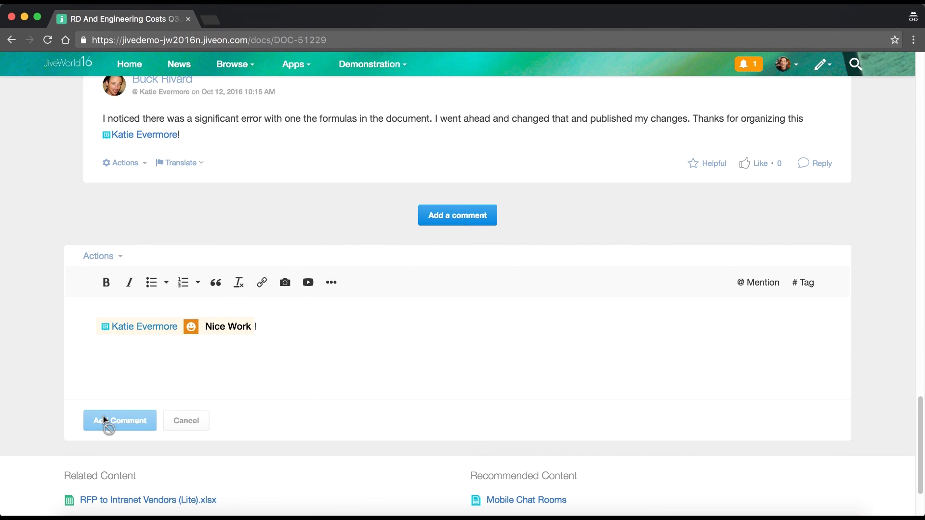
# - Bring up the document's Actions menu of status and follow options
pyautogui.scroll(5, 104, 420)
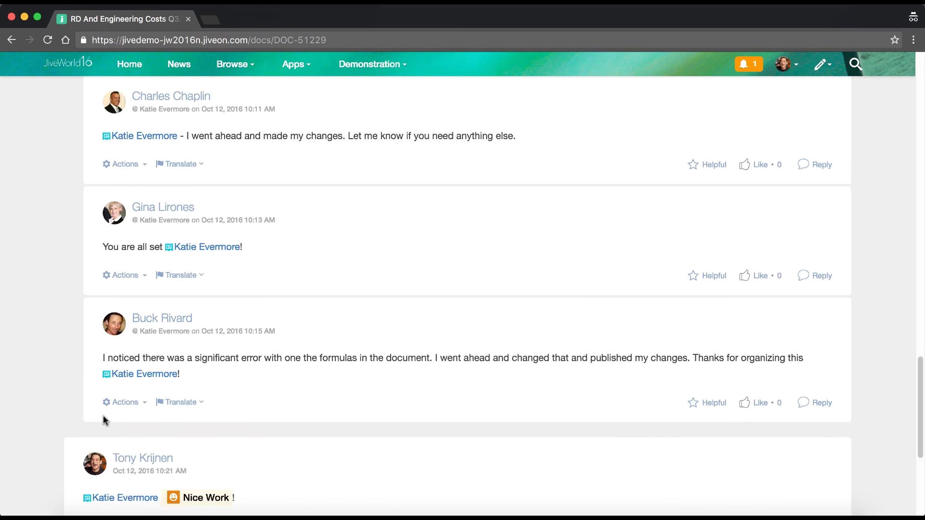
pyautogui.scroll(15, 104, 419)
pyautogui.click(843, 87)
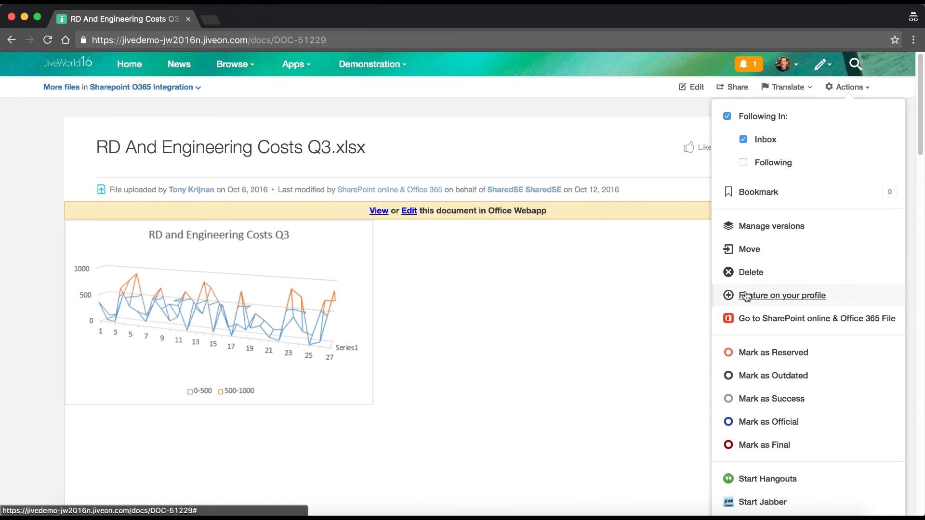